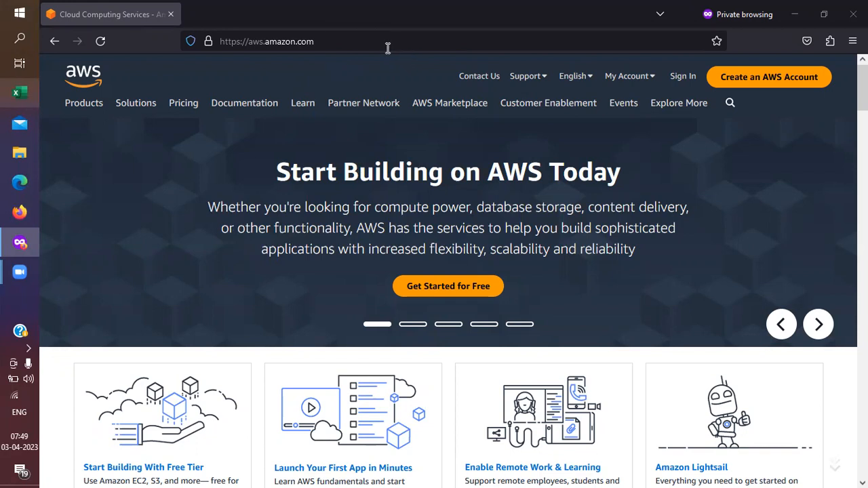
Step: Load aws.amazon.com in the browser and sign in to the AWS Management Console
left_click(325, 47)
type("aws.aa")
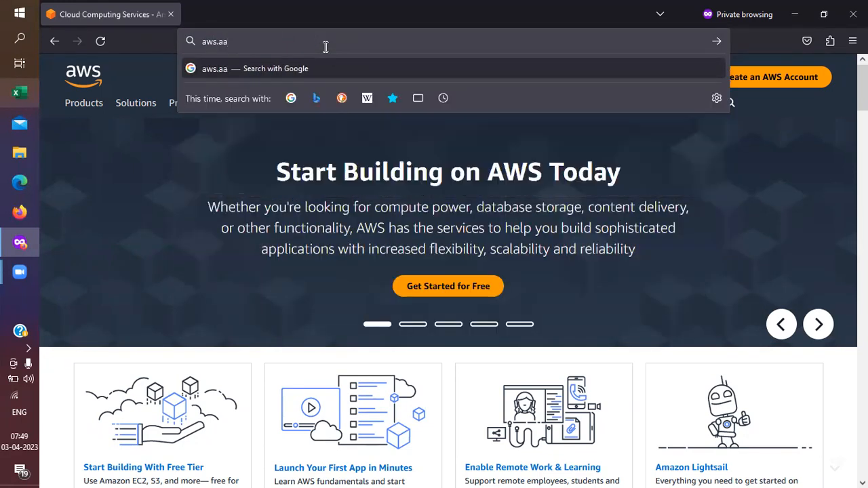
key("BackSpace")
type("mzon")
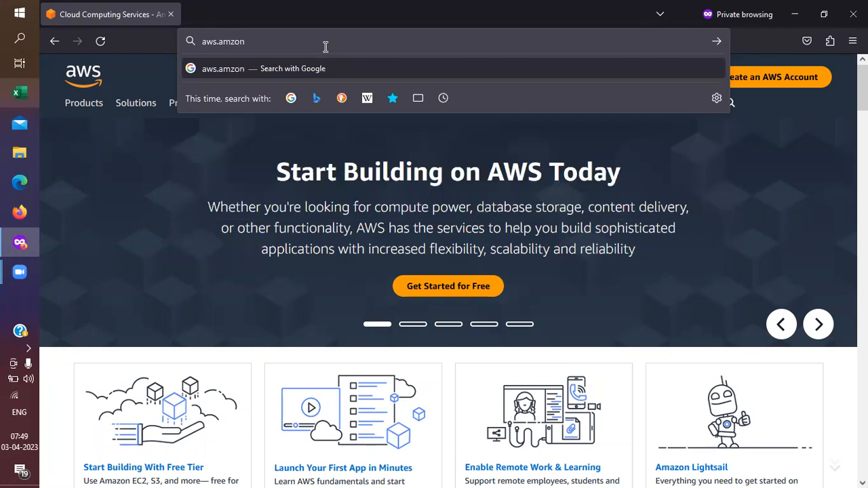
key("BackSpace")
key("BackSpace")
key("BackSpace")
type("a")
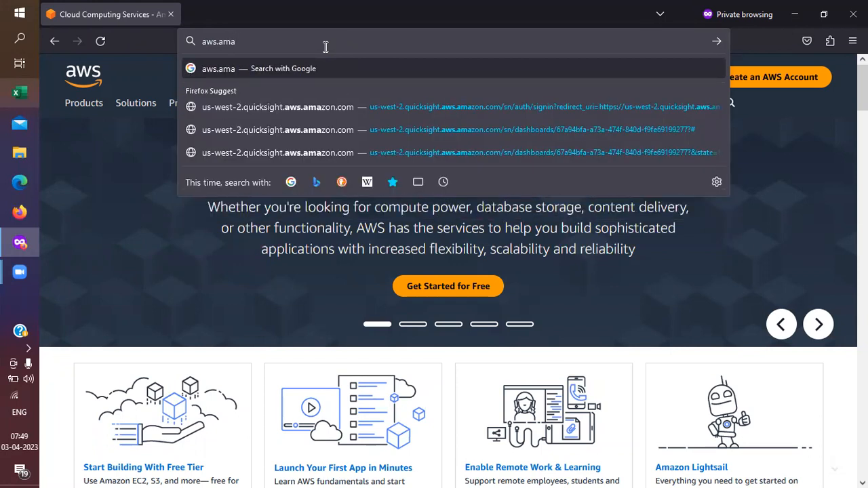
type("zon.com")
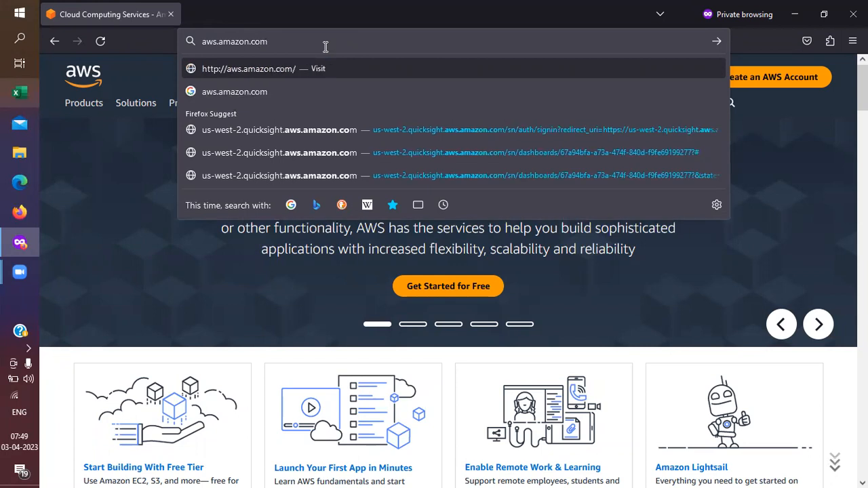
key("Return")
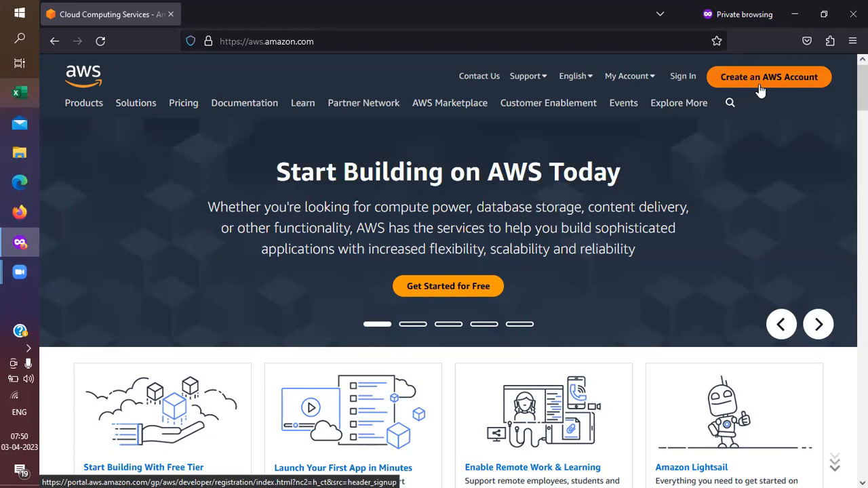
left_click(682, 78)
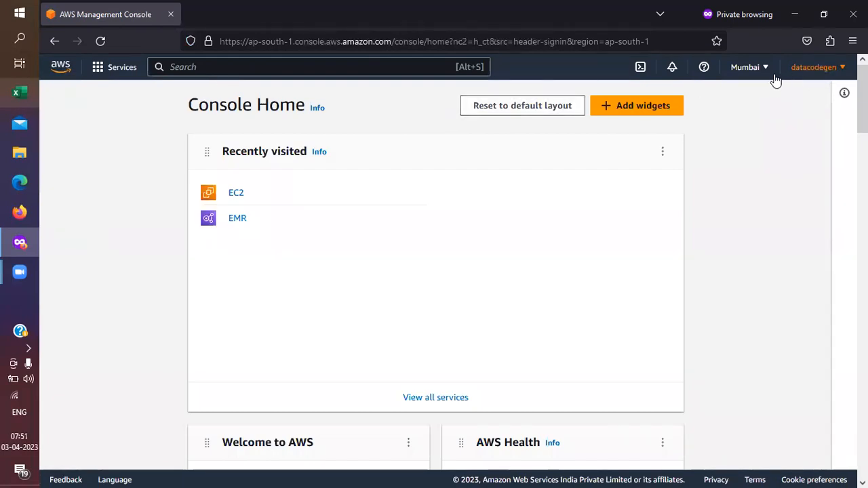
Step: Review the list of available AWS regions and check which one is selected for the console
left_click(746, 68)
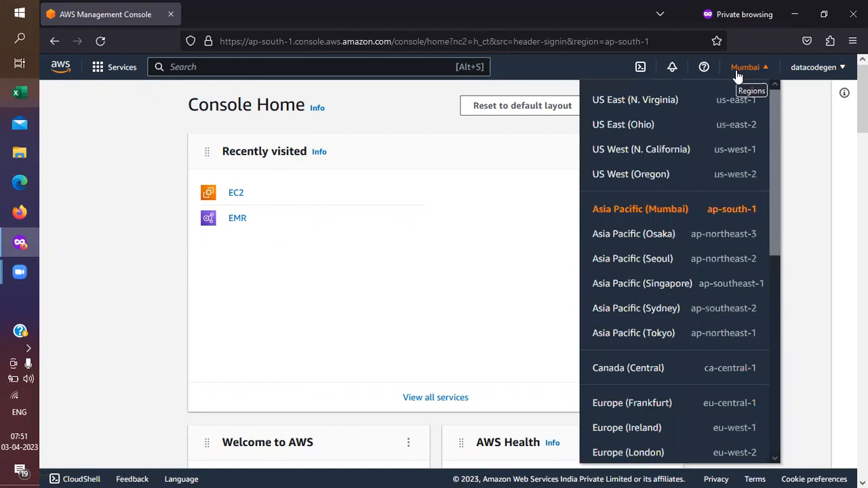
left_click_drag(775, 118, 776, 96)
left_click(552, 215)
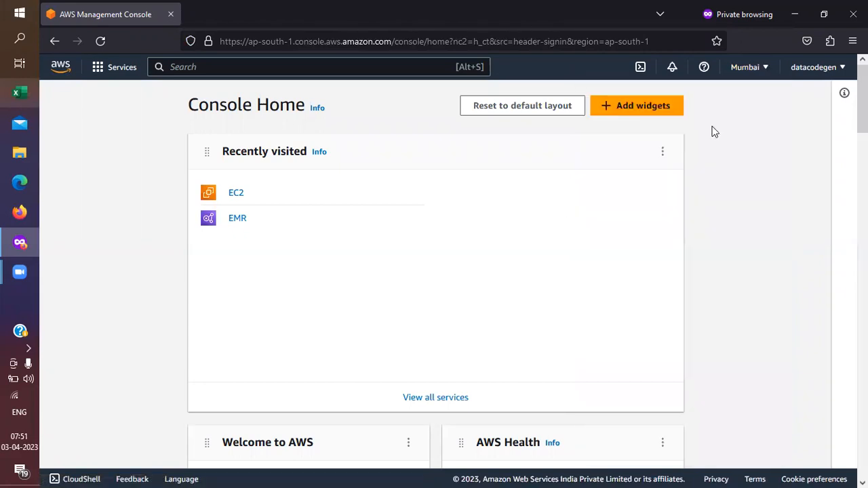
left_click(748, 70)
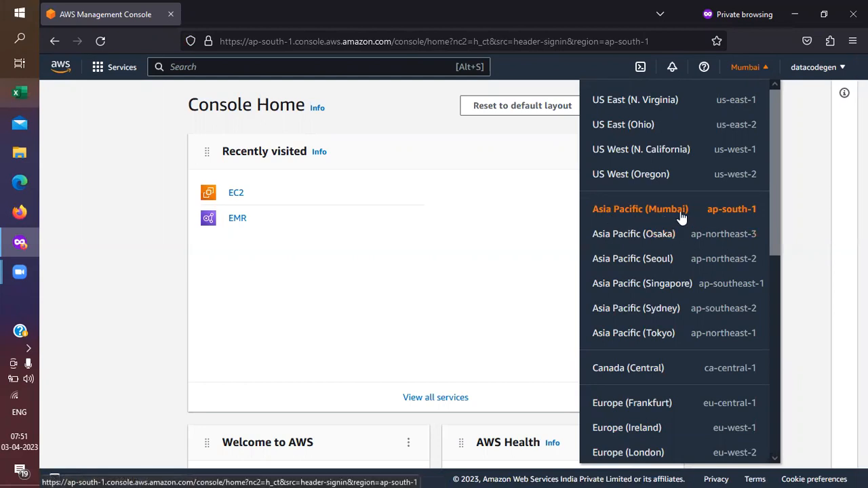
left_click(795, 201)
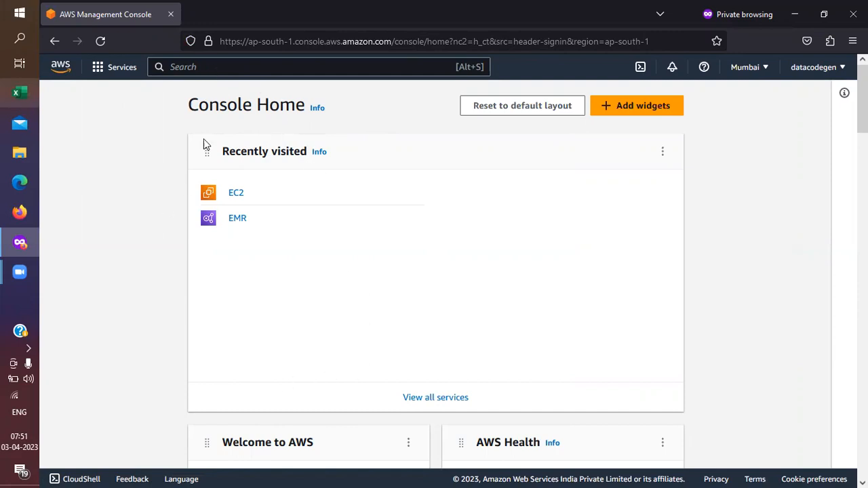
Step: Search the AWS services for Ec2 and open the EC2 service dashboard
left_click(225, 67)
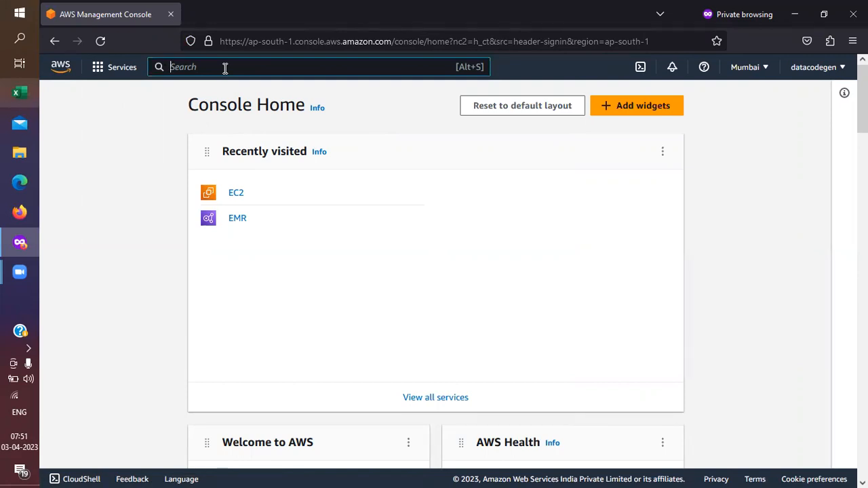
type("Ec2")
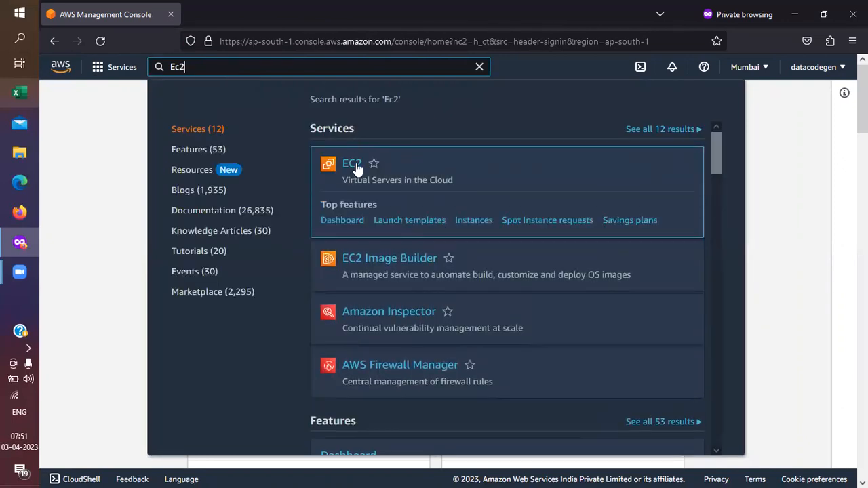
left_click(345, 170)
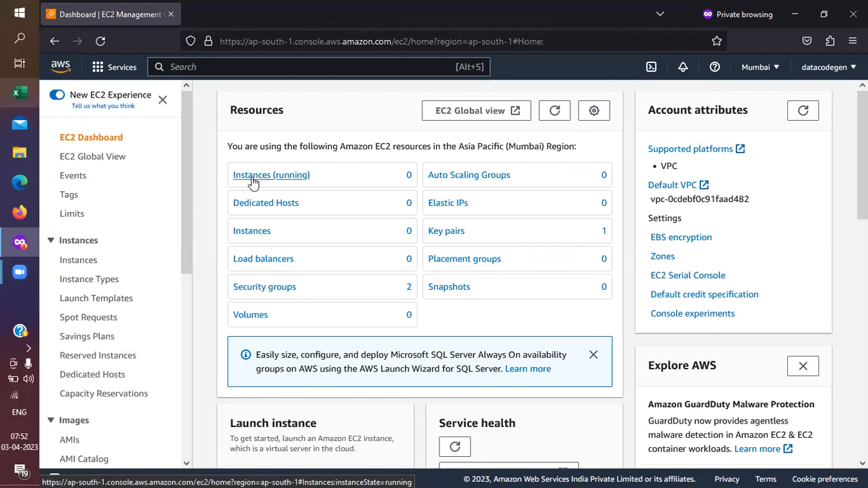
Step: Open the list of running EC2 instances and remove its instance state filter
left_click(253, 182)
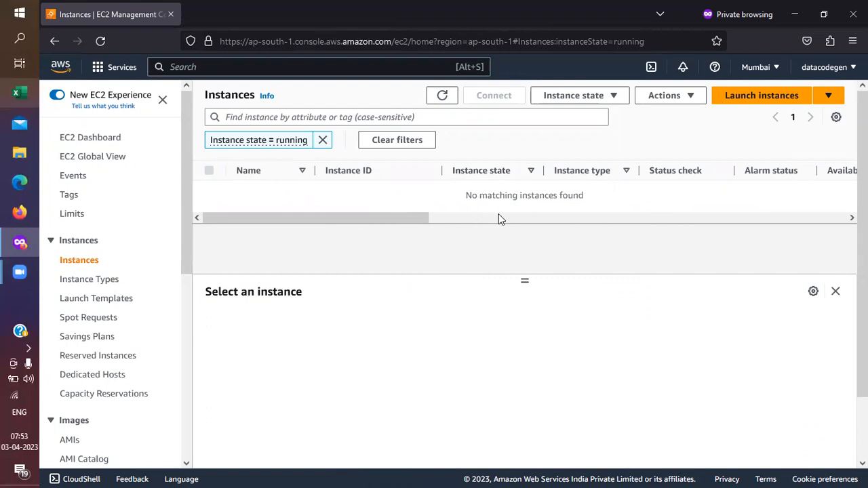
left_click(324, 140)
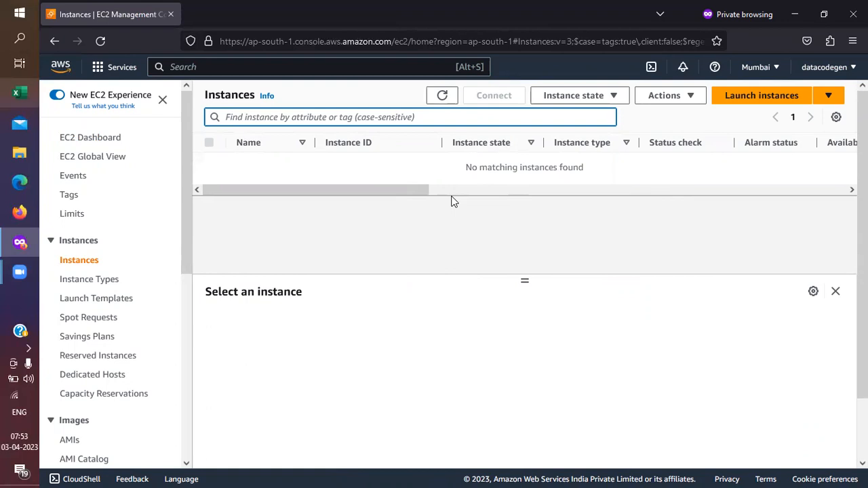
left_click_drag(402, 191, 324, 214)
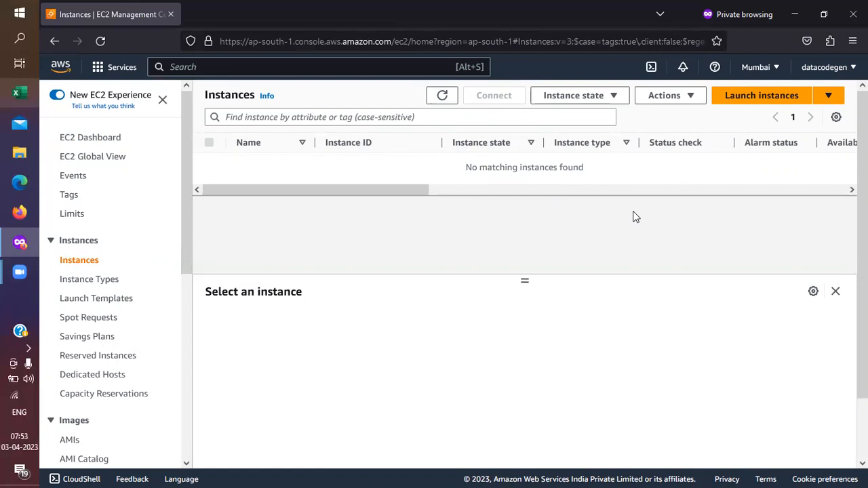
left_click_drag(412, 193, 371, 202)
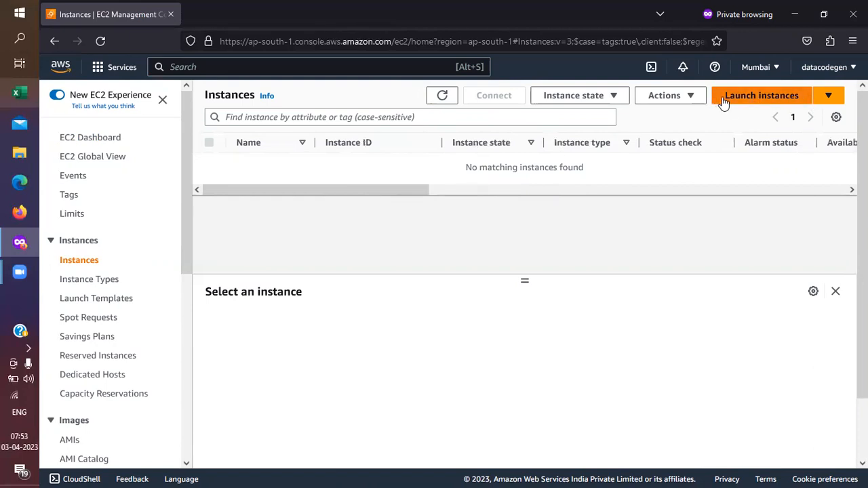
Step: Start launching a new EC2 instance and name it projectUbuntu
left_click(775, 99)
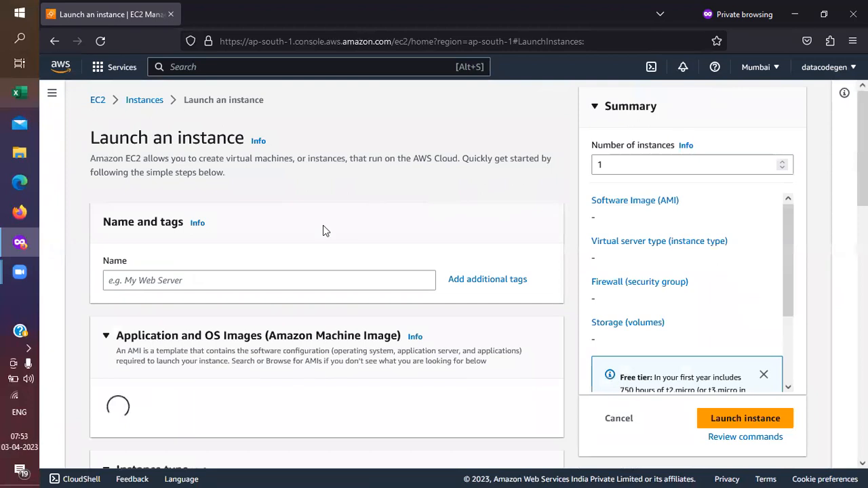
scroll(322, 230, "down", 2)
scroll(323, 231, "down", 5)
scroll(323, 231, "down", 2)
scroll(323, 231, "up", 7)
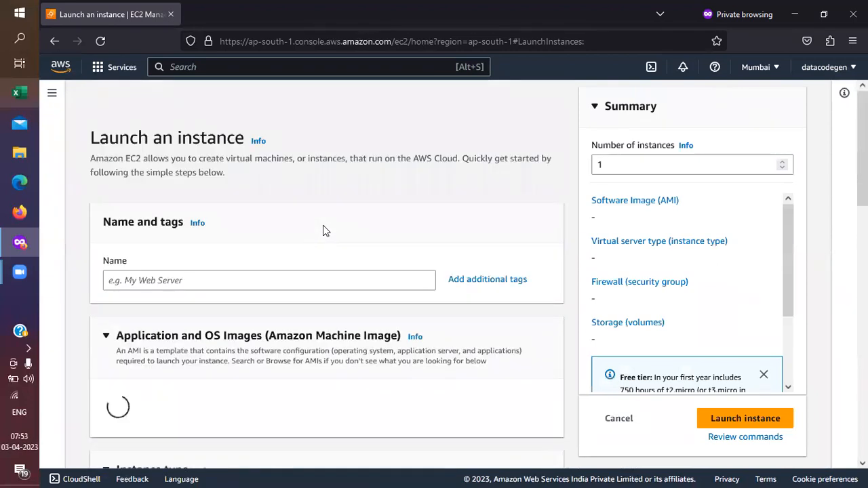
scroll(322, 230, "down", 4)
scroll(206, 280, "up", 4)
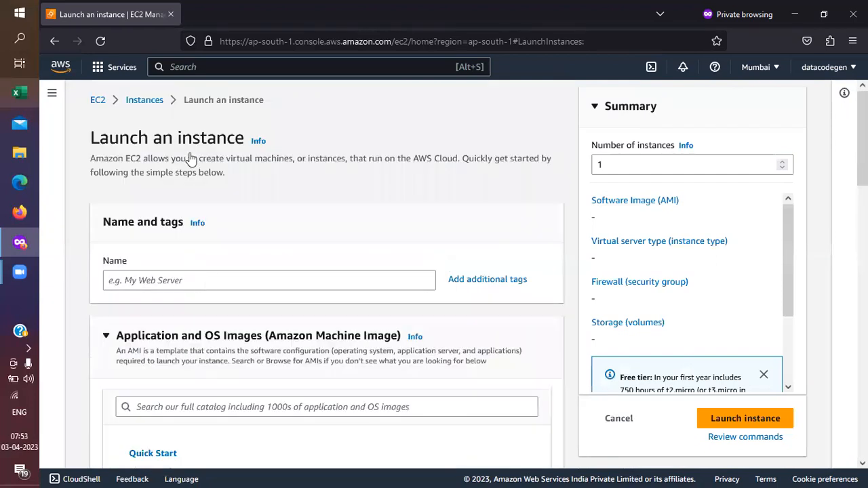
left_click(166, 281)
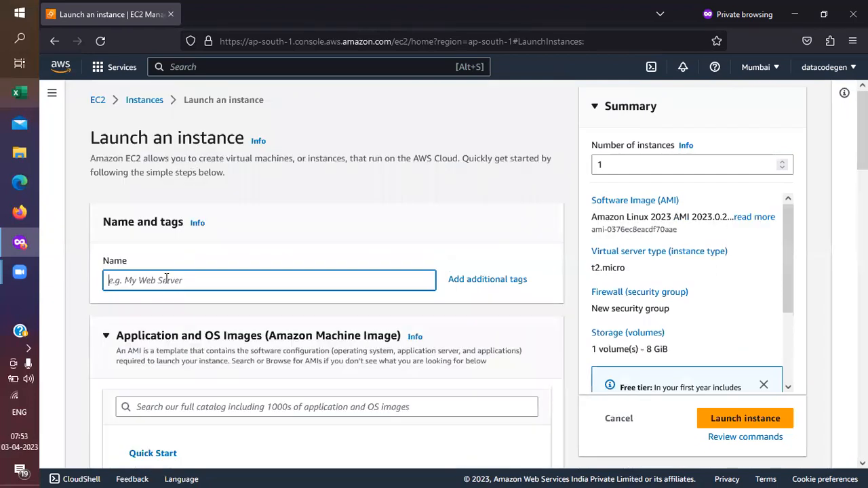
type("projectUbuntu")
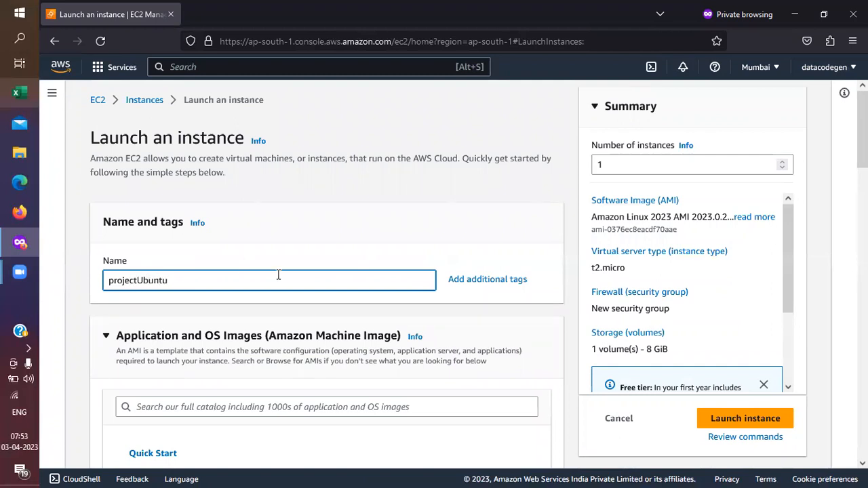
Step: Expand the instance's name settings to show the additional tag fields
scroll(278, 274, "down", 3)
left_click_drag(183, 162, 96, 158)
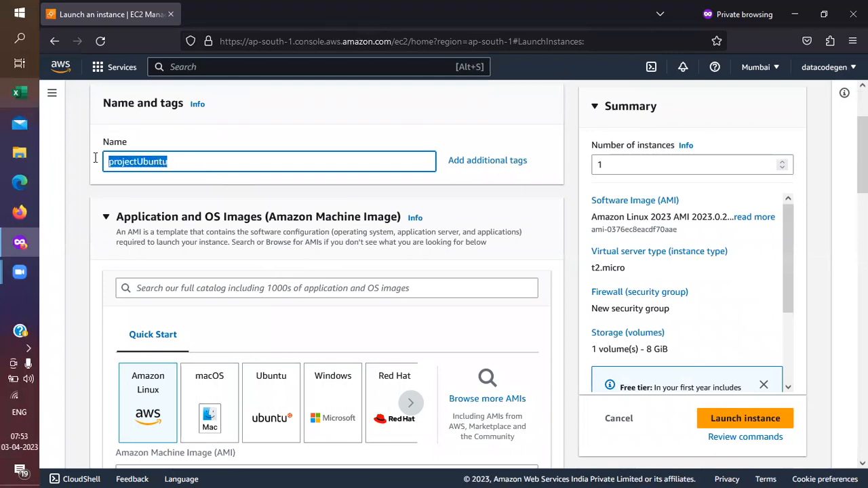
scroll(423, 213, "down", 1)
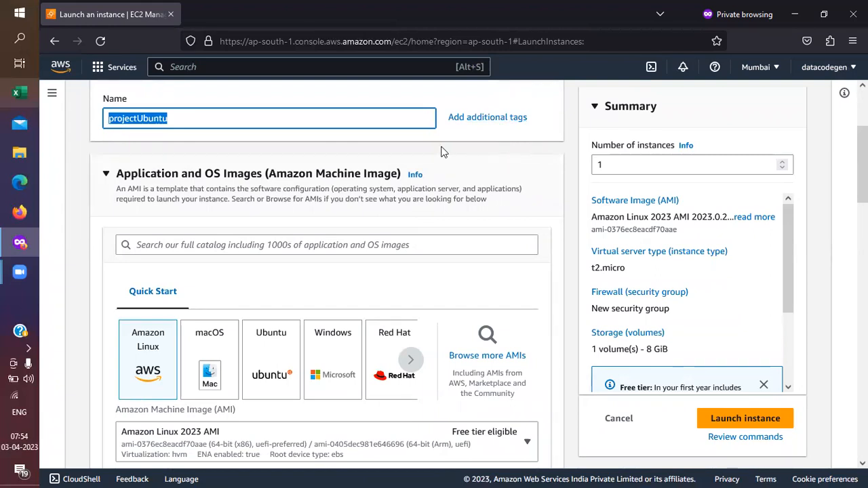
left_click(494, 118)
scroll(419, 173, "up", 1)
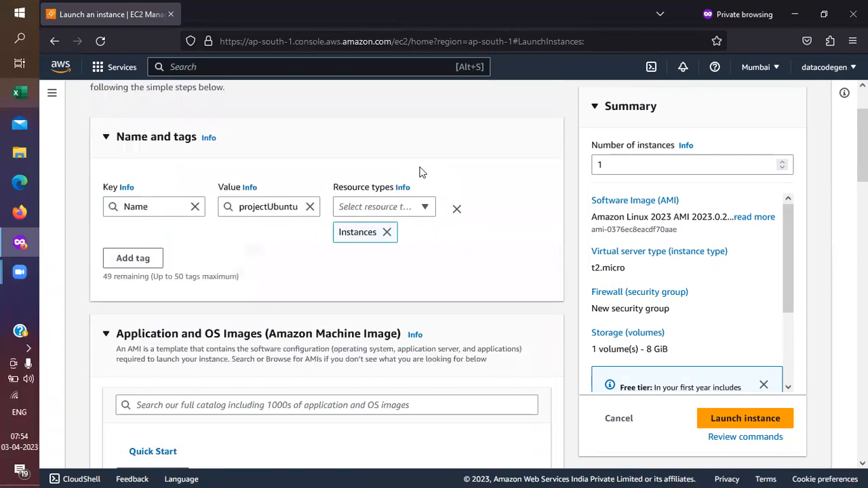
Step: Choose Ubuntu from the quick-start operating systems, using the Ubuntu Server 22.04 LTS (HVM), SSD Volume Type image
scroll(403, 317, "down", 4)
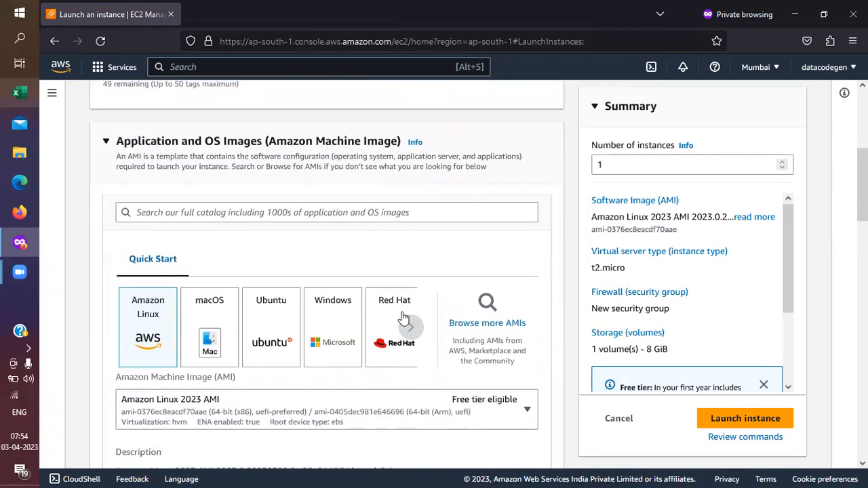
scroll(294, 346, "up", 1)
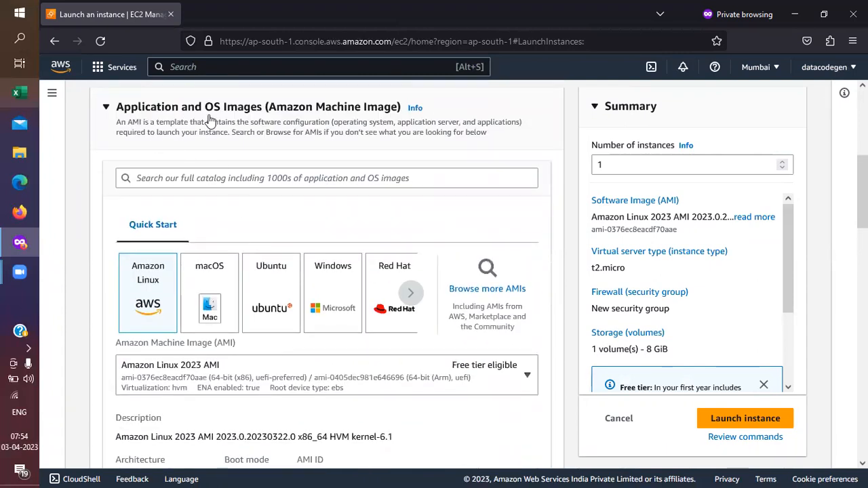
scroll(172, 201, "down", 1)
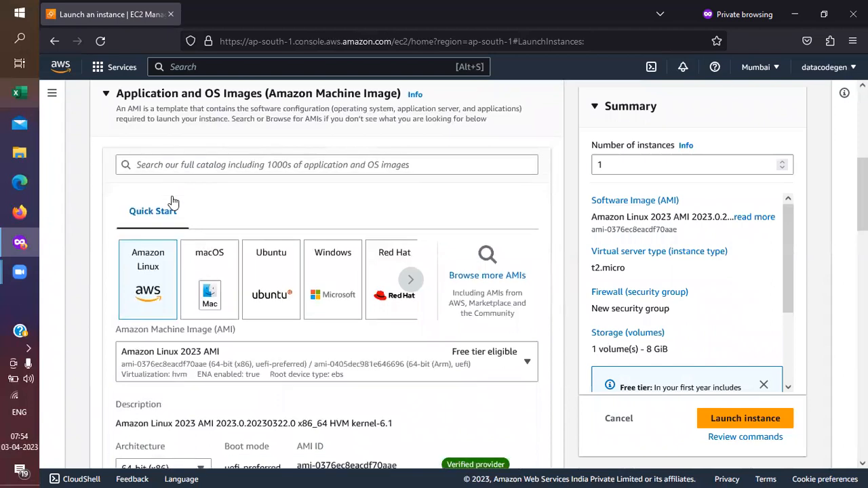
scroll(172, 202, "down", 1)
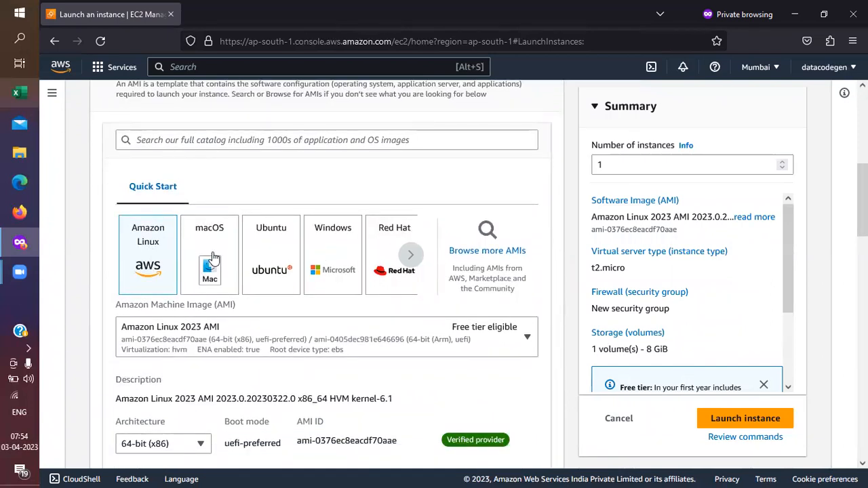
left_click(410, 254)
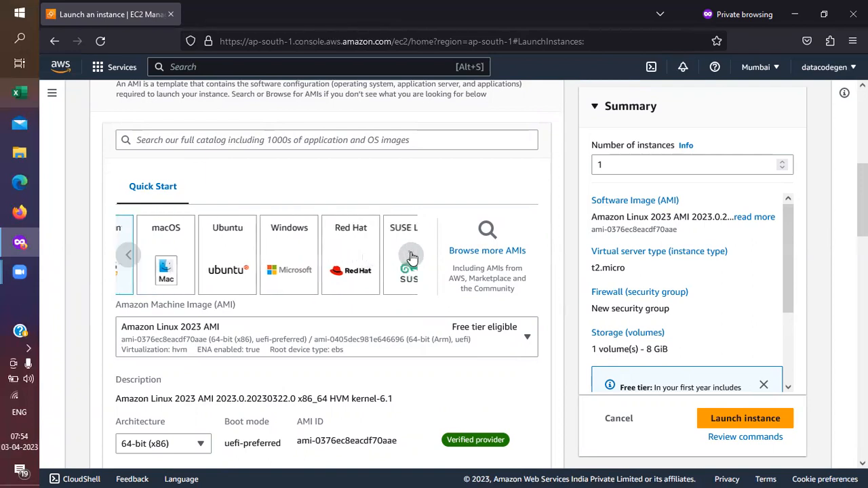
left_click(130, 256)
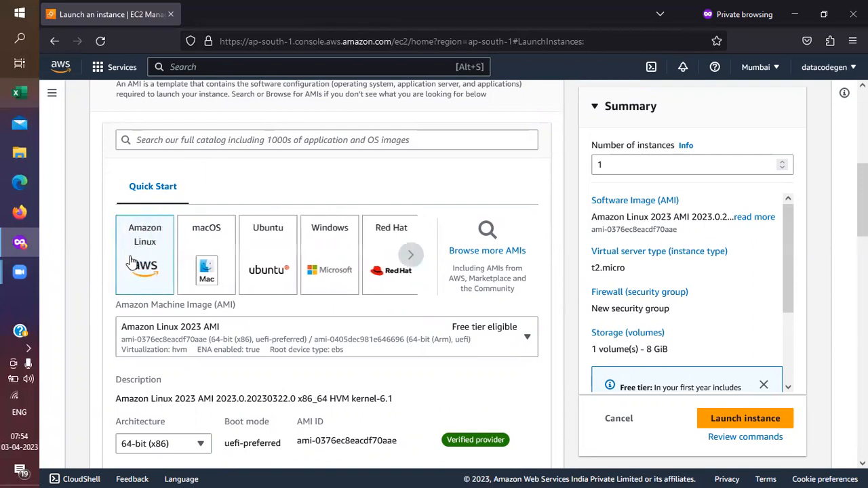
left_click(274, 249)
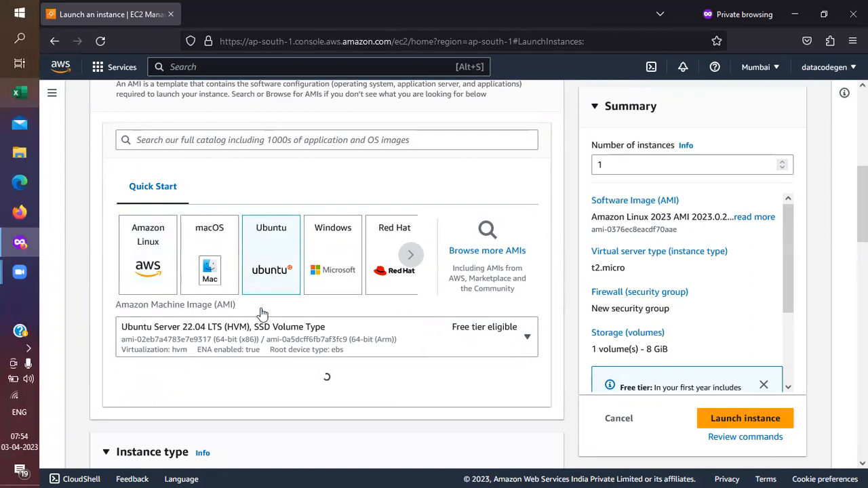
scroll(265, 251, "down", 2)
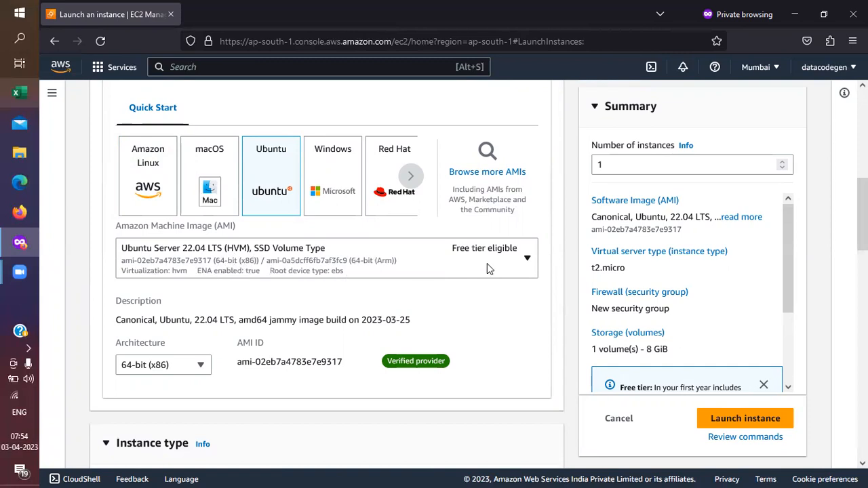
scroll(417, 305, "down", 1)
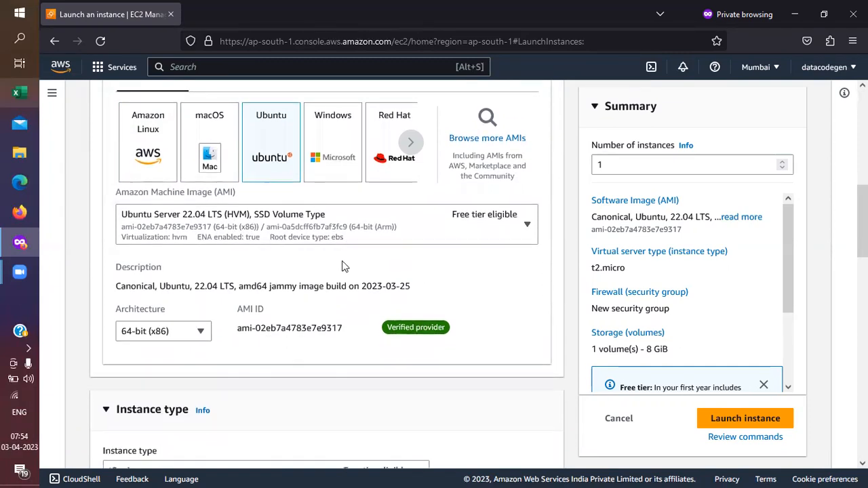
scroll(439, 275, "down", 1)
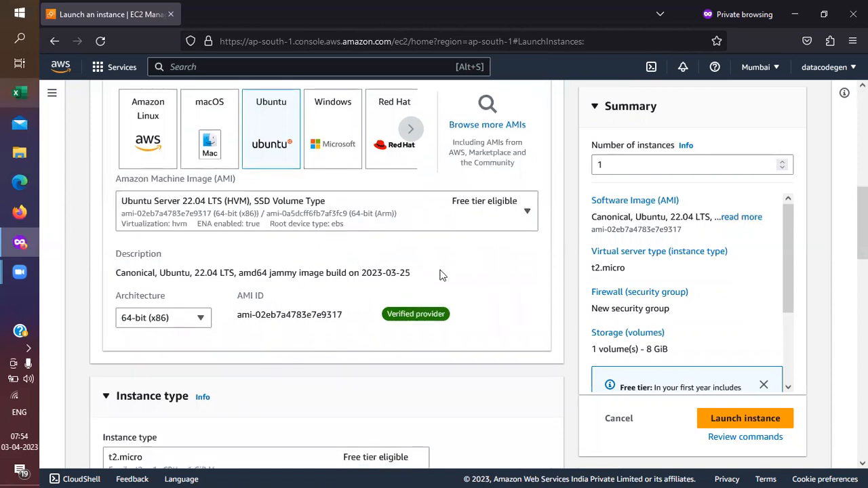
Step: Examine the available EC2 instance types with their vCPU, memory and hourly pricing, from t2.nano through the t3 family
scroll(440, 275, "down", 1)
scroll(440, 274, "down", 4)
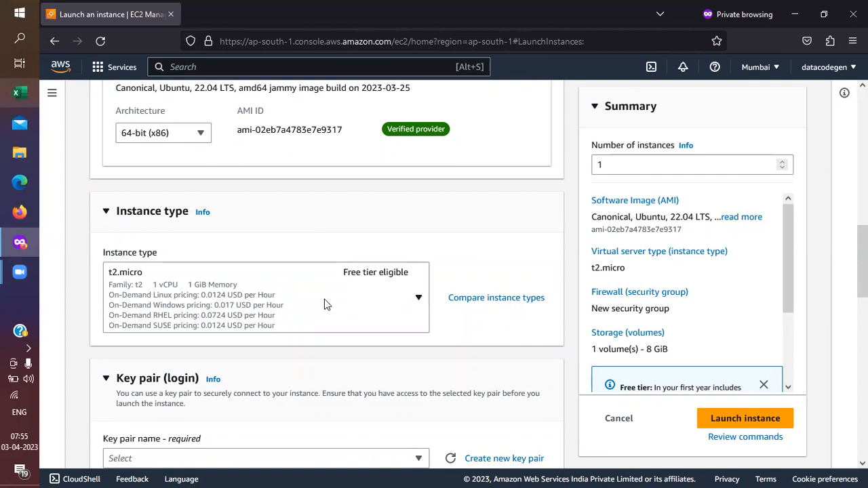
scroll(324, 299, "down", 1)
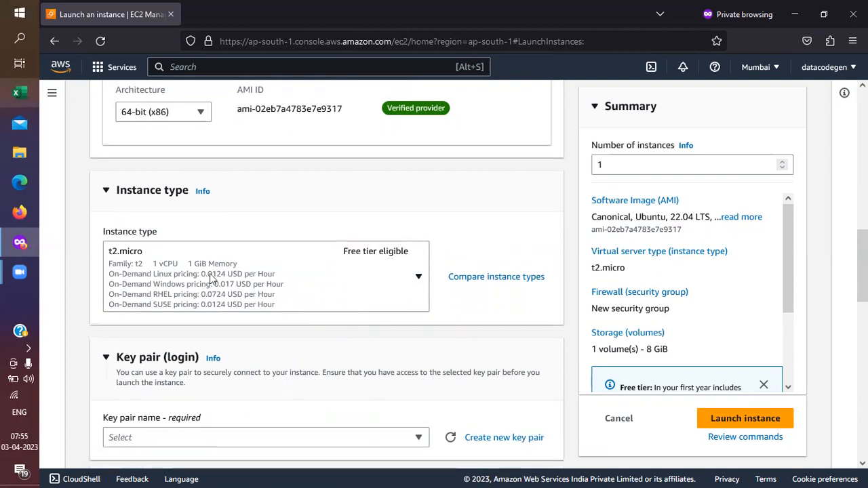
left_click(144, 274)
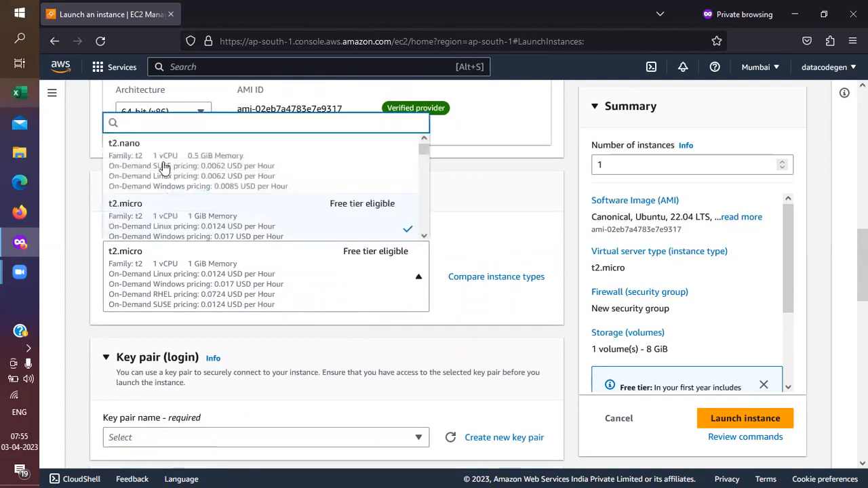
scroll(163, 168, "down", 1)
scroll(165, 166, "up", 1)
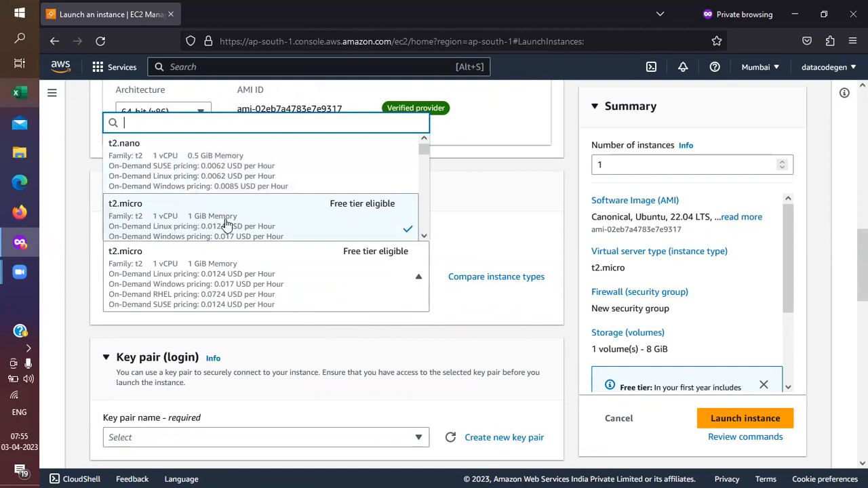
scroll(226, 224, "down", 4)
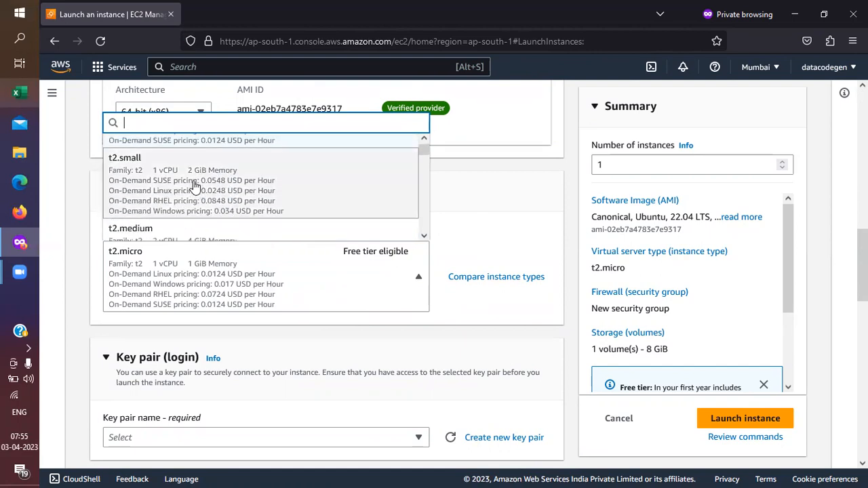
scroll(255, 183, "down", 5)
scroll(257, 183, "down", 3)
scroll(257, 183, "up", 2)
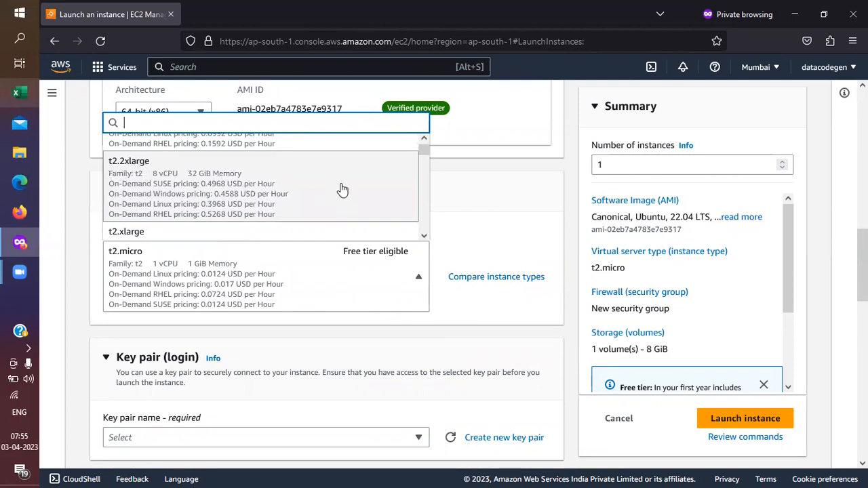
scroll(339, 188, "down", 3)
scroll(343, 189, "down", 1)
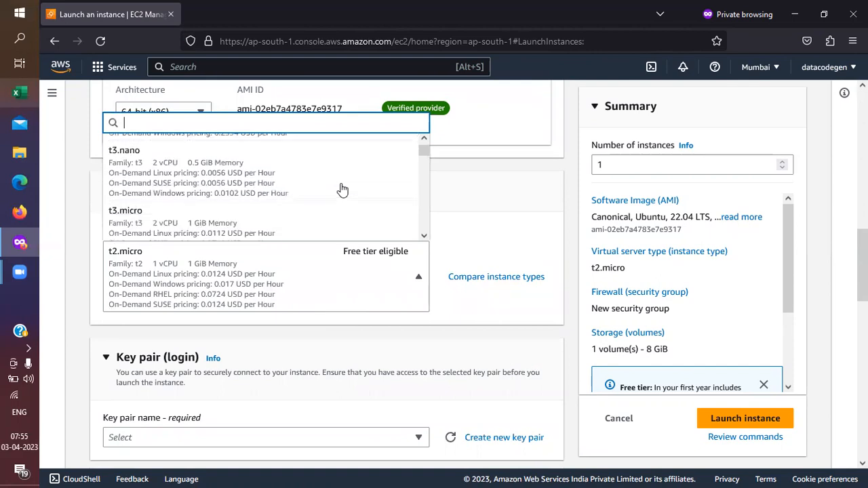
scroll(343, 189, "up", 10)
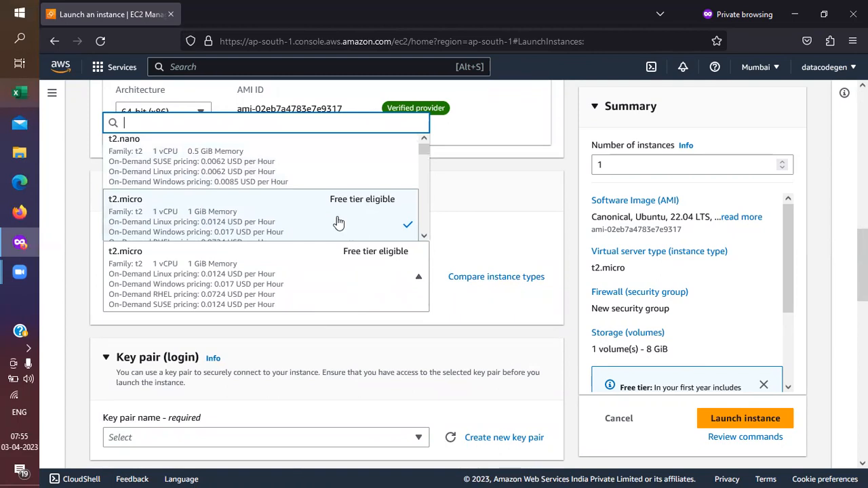
scroll(339, 222, "down", 1)
scroll(339, 222, "up", 1)
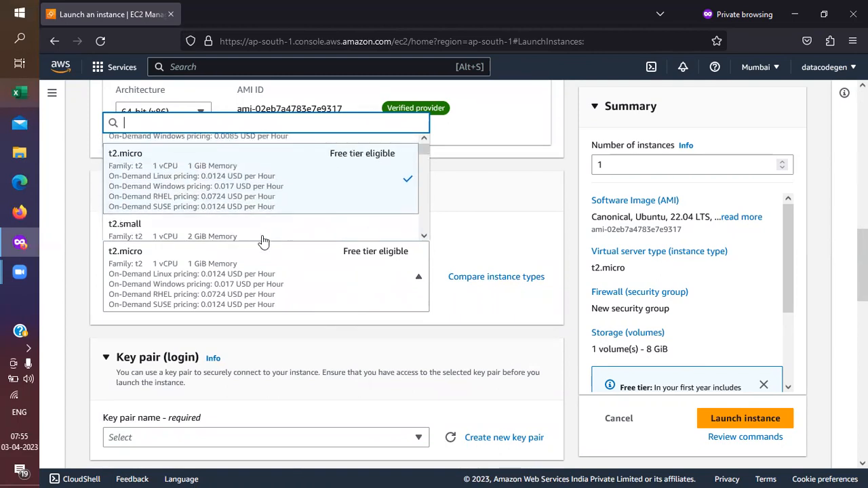
scroll(322, 222, "down", 3)
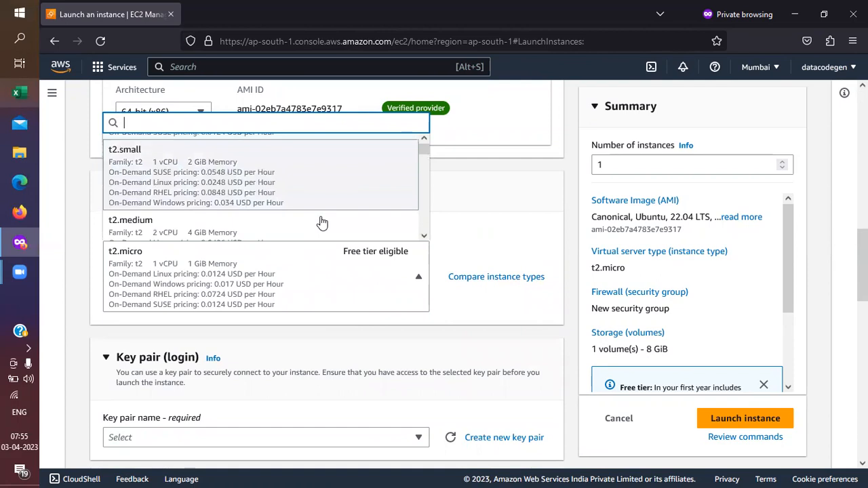
left_click(497, 211)
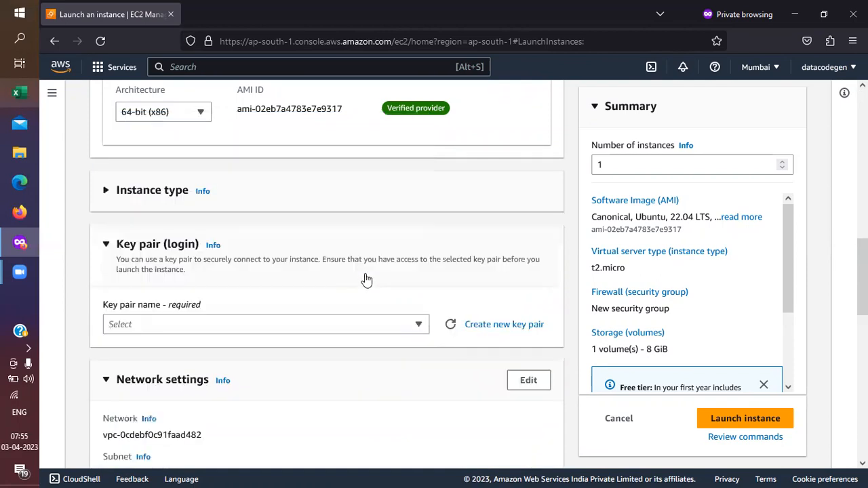
Step: Reopen the instance type settings and compare the t2 sizes against the free tier eligible t2.micro
left_click(366, 280)
left_click(299, 190)
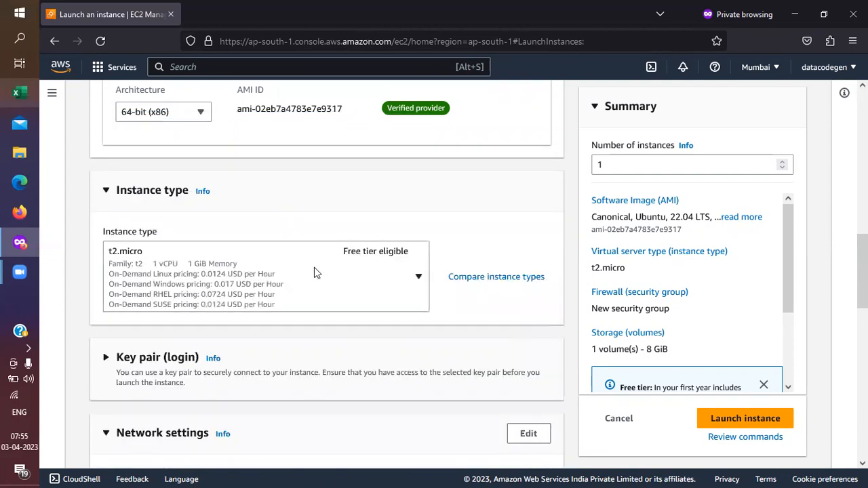
left_click(314, 267)
scroll(303, 186, "down", 2)
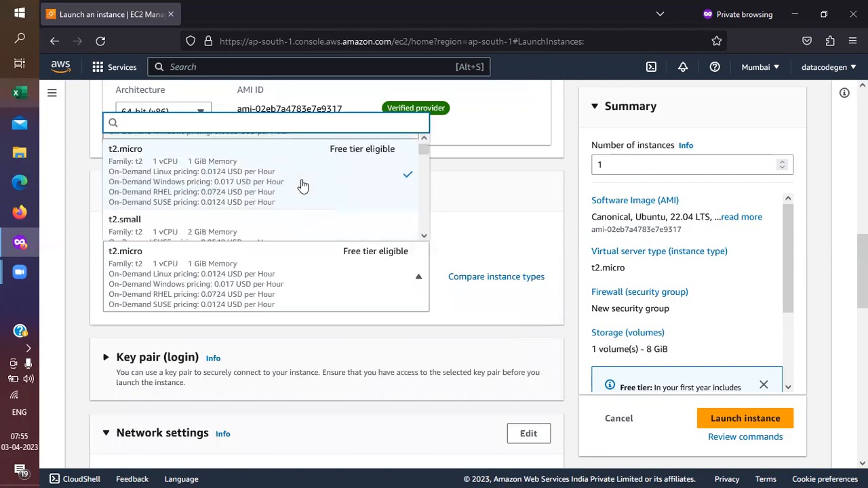
scroll(303, 186, "up", 2)
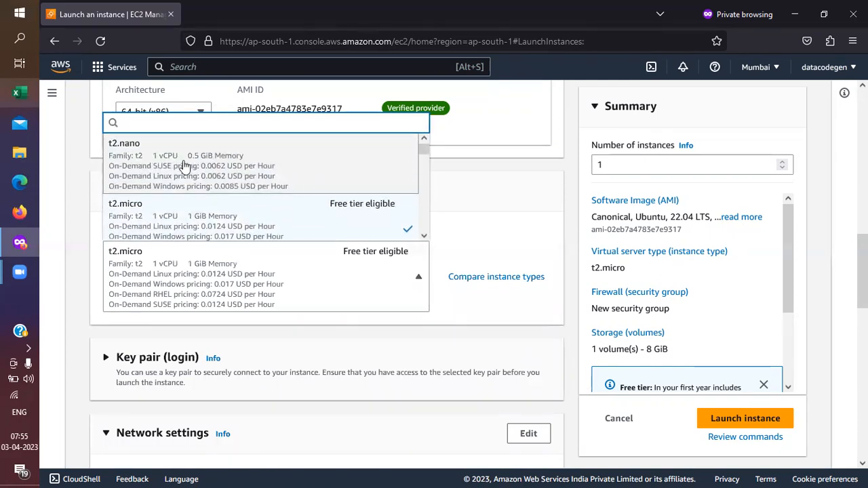
scroll(296, 212, "down", 6)
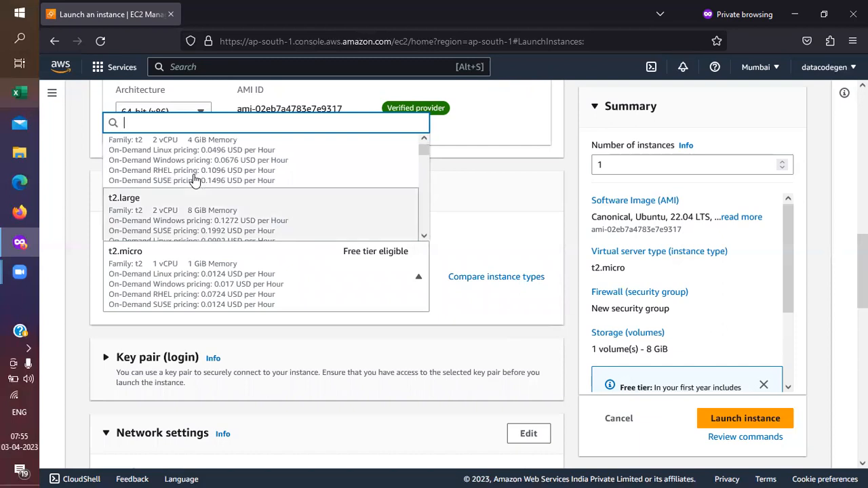
scroll(267, 220, "down", 2)
scroll(267, 220, "down", 1)
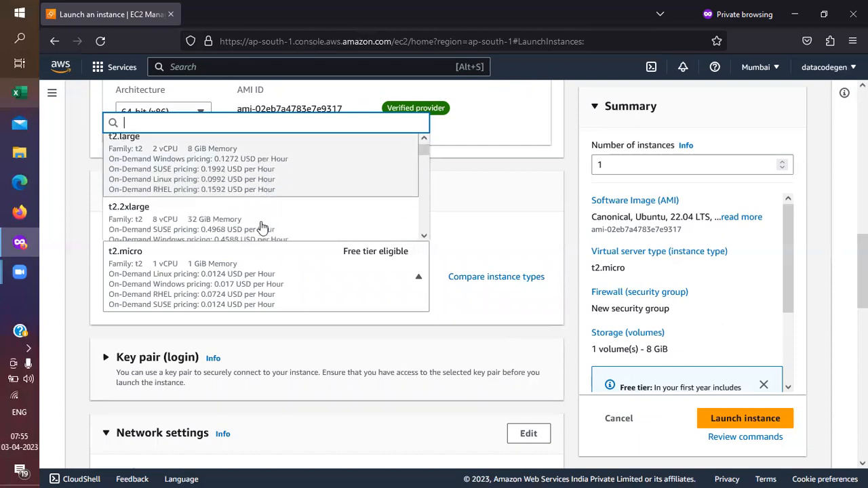
scroll(337, 201, "up", 4)
scroll(362, 219, "up", 5)
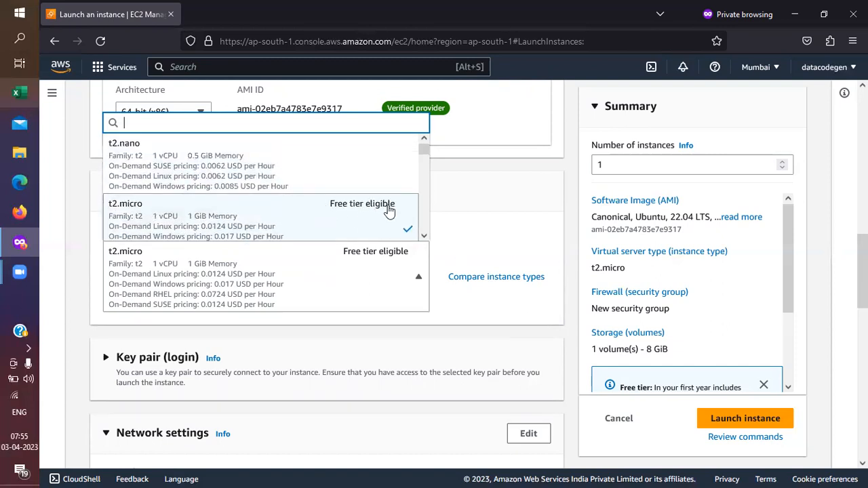
left_click(458, 215)
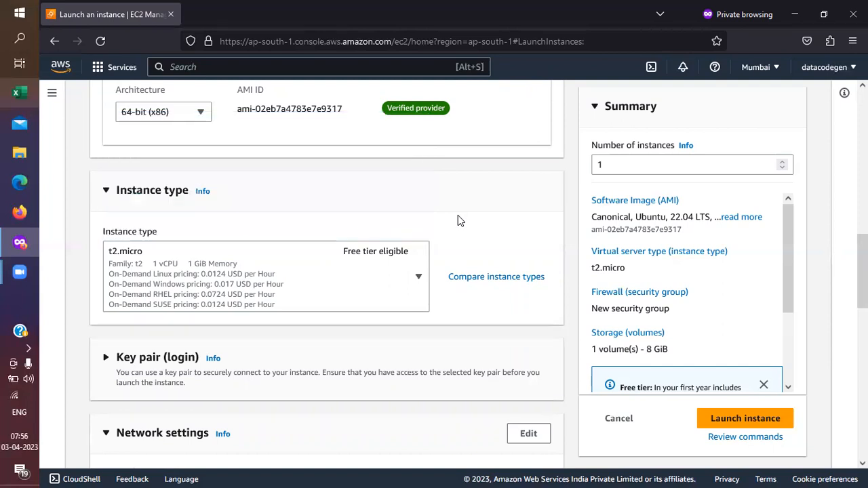
left_click(326, 276)
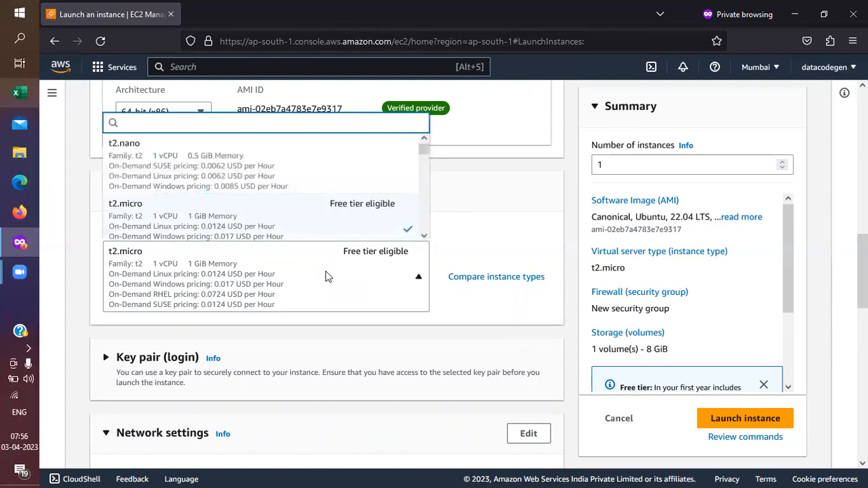
left_click(489, 230)
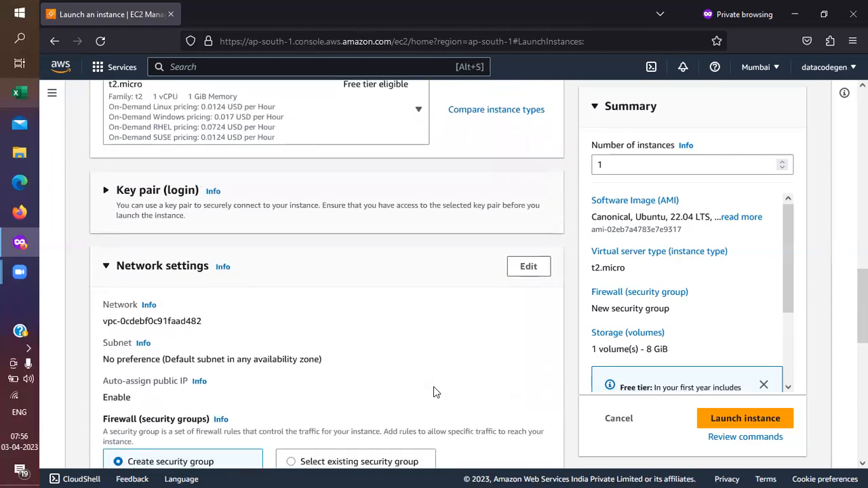
Step: Expand the key pair (login) settings and check which existing key pairs can be chosen
left_click(273, 202)
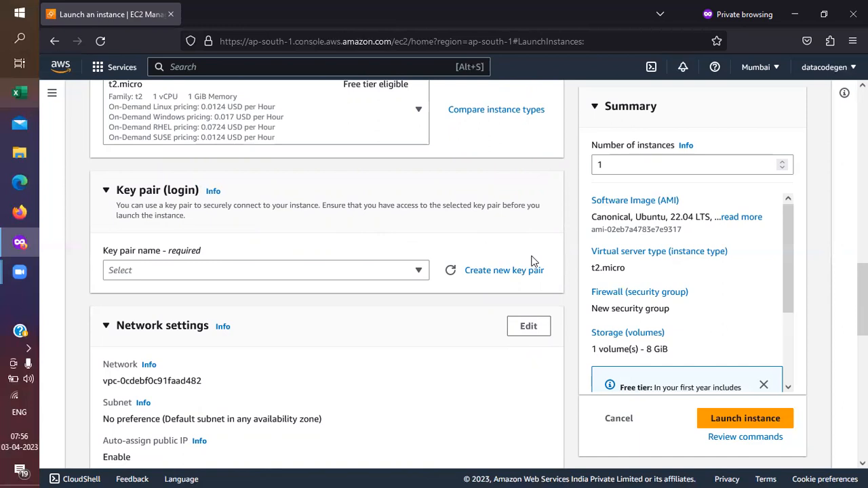
left_click(241, 278)
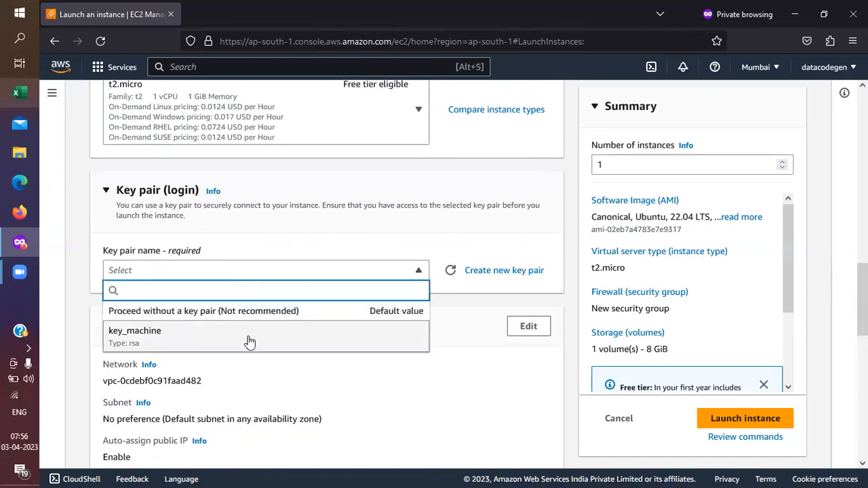
left_click(438, 235)
left_click(438, 235)
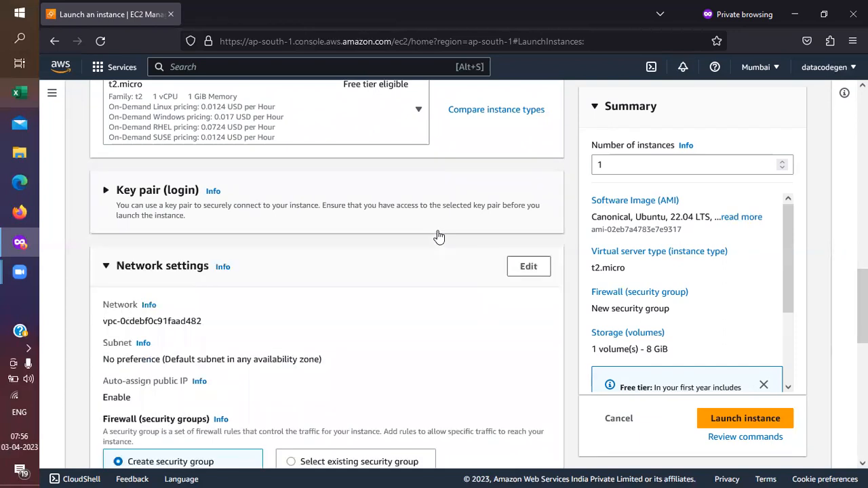
left_click(378, 213)
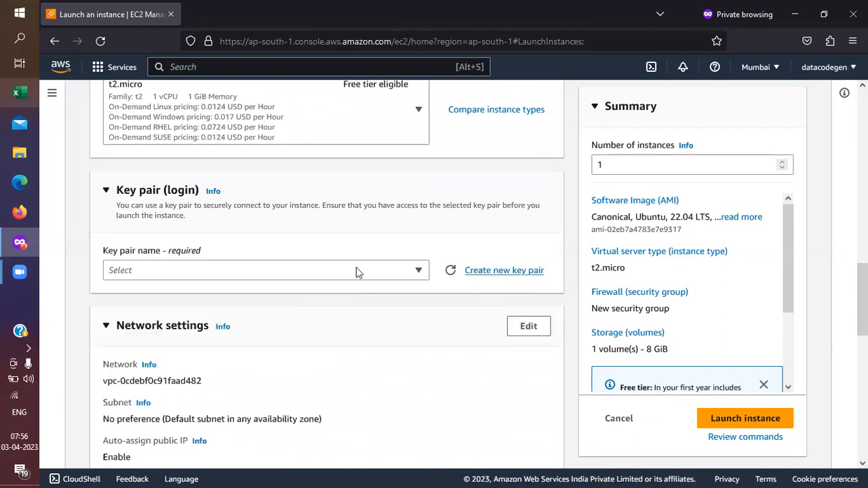
left_click(353, 271)
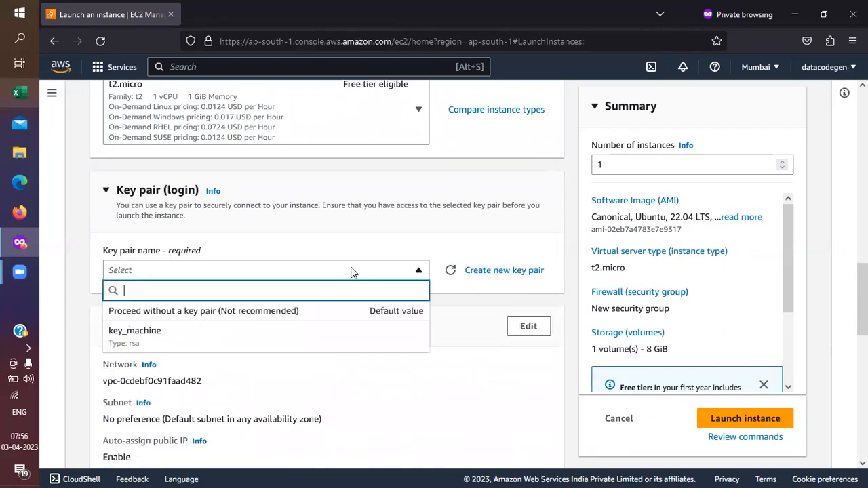
left_click(421, 252)
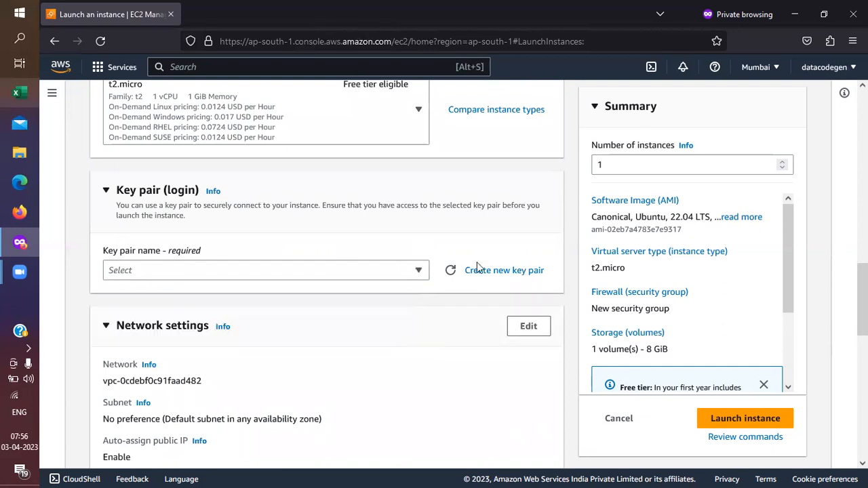
Step: Create a new RSA key pair named key_ubuntu with the .pem private key file format
left_click(514, 272)
left_click(305, 246)
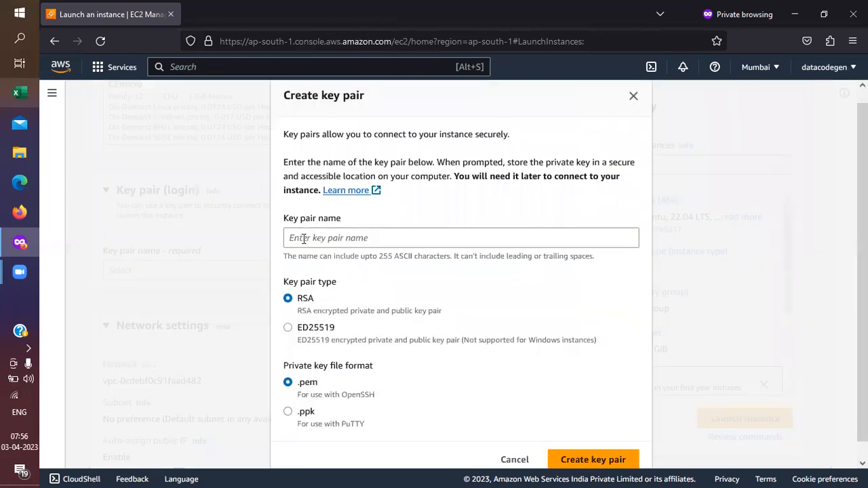
type("key_")
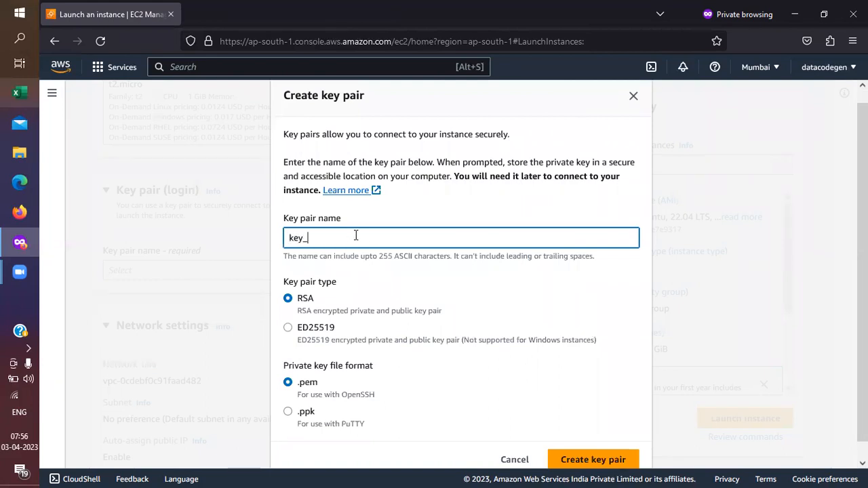
type("bubuntu")
key("Left")
key("Left")
key("Left")
key("Left")
key("Left")
key("Left")
key("BackSpace")
scroll(407, 309, "down", 1)
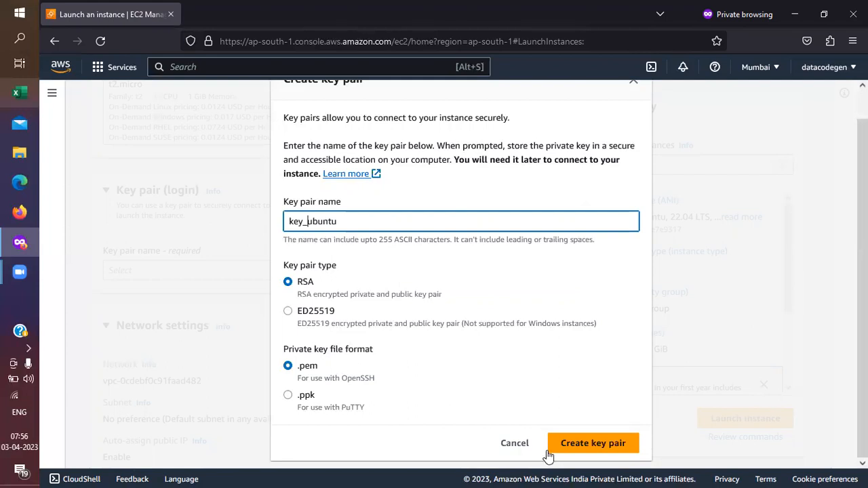
left_click(400, 466)
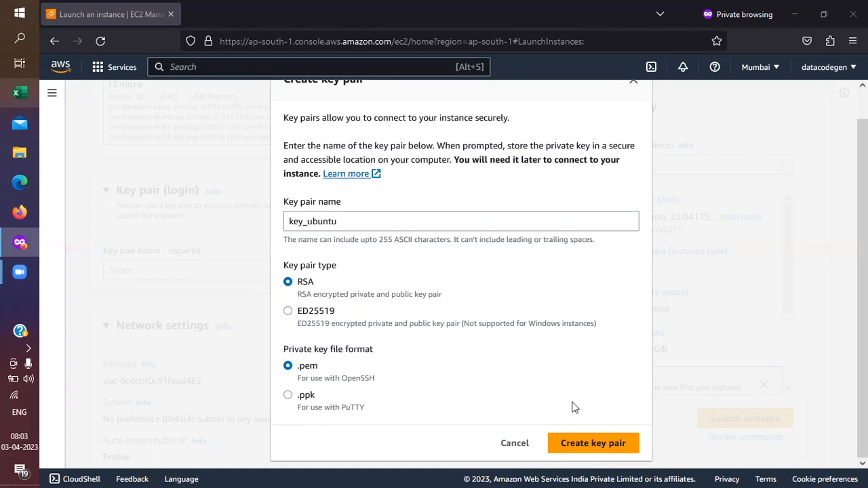
left_click(606, 446)
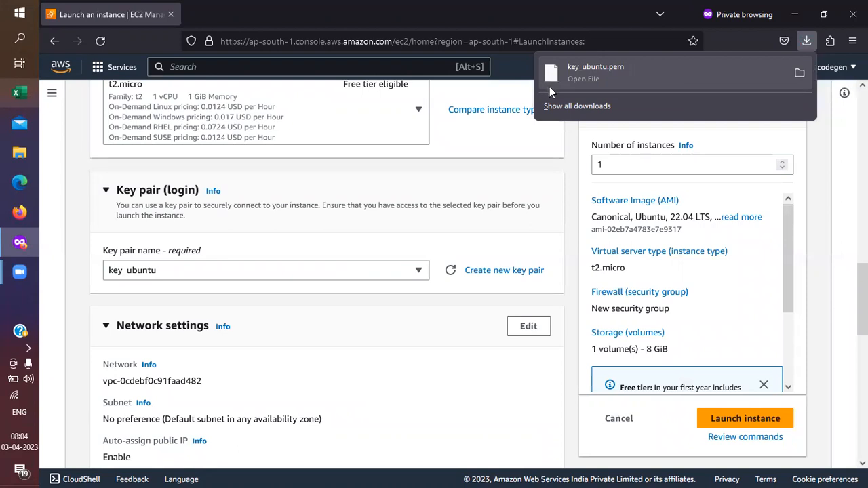
Step: Review the launch configuration, including the name tag, the Ubuntu image, and the summary's storage and free tier details
scroll(313, 334, "down", 1)
scroll(313, 334, "down", 3)
scroll(313, 334, "up", 10)
scroll(312, 334, "up", 5)
scroll(313, 334, "down", 12)
scroll(312, 334, "up", 10)
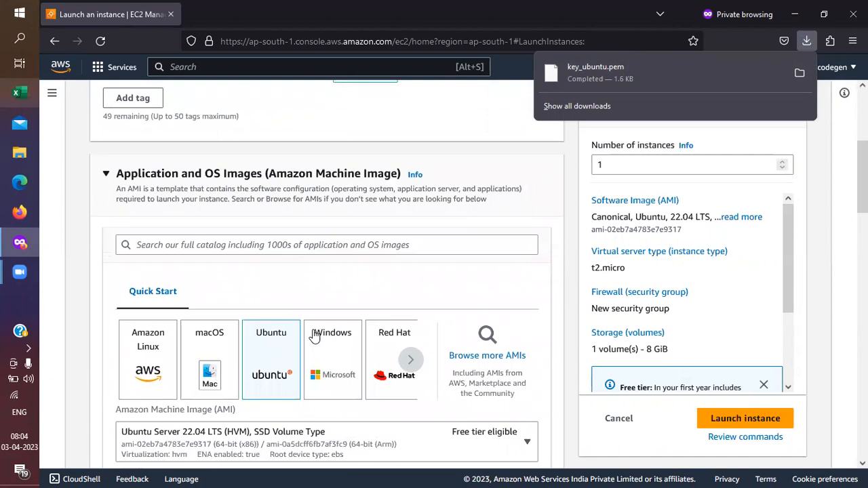
scroll(295, 266, "up", 5)
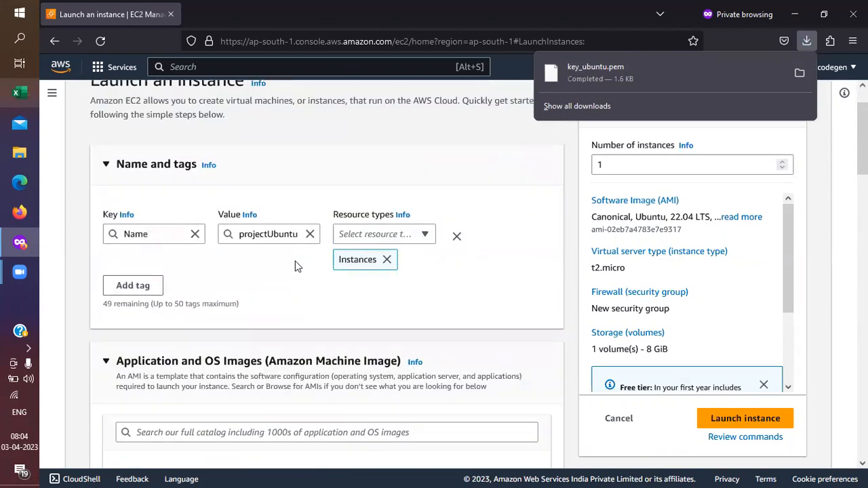
scroll(295, 266, "down", 2)
scroll(295, 266, "down", 1)
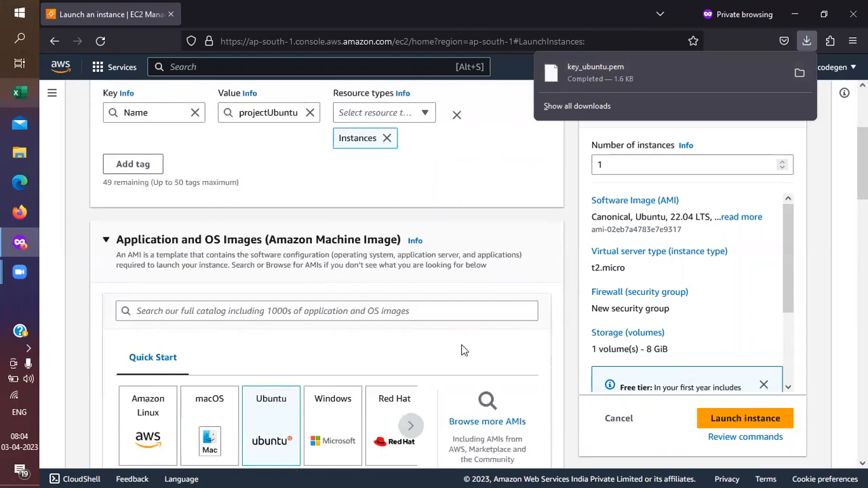
scroll(461, 348, "down", 1)
left_click_drag(786, 252, 798, 347)
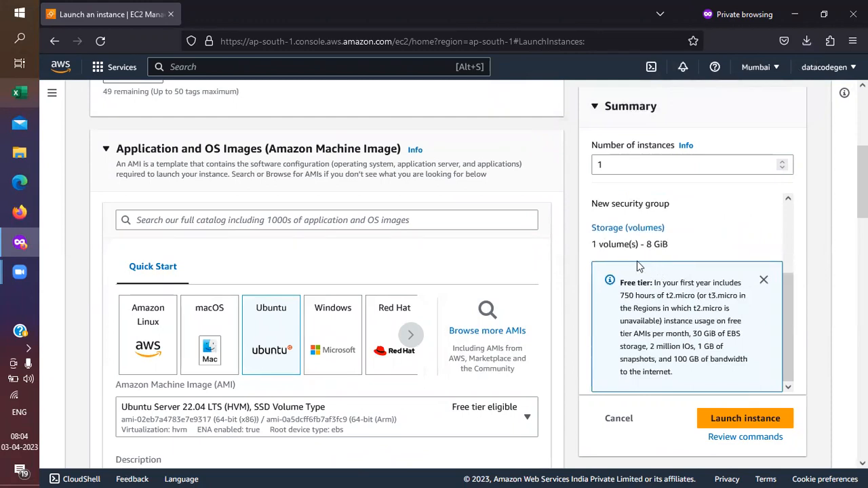
Step: Allow HTTPS and HTTP traffic from the internet in the new security group of the network settings
scroll(346, 419, "down", 3)
scroll(346, 419, "down", 3)
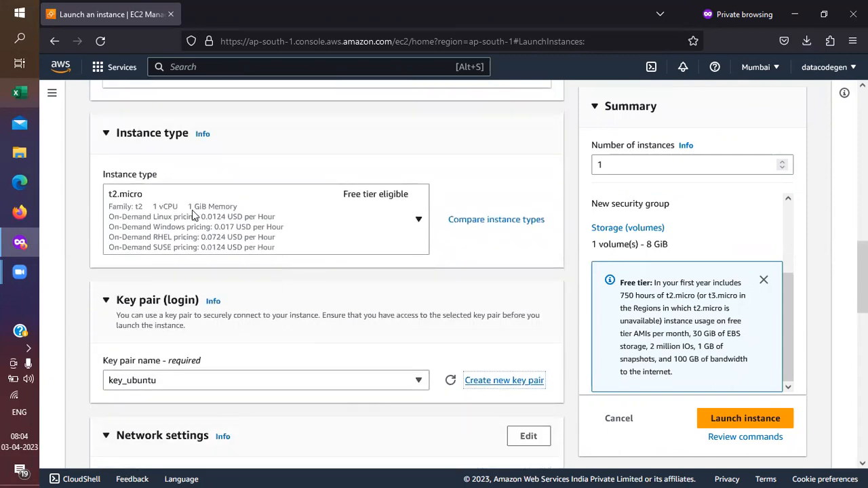
scroll(281, 345, "down", 2)
scroll(281, 345, "down", 4)
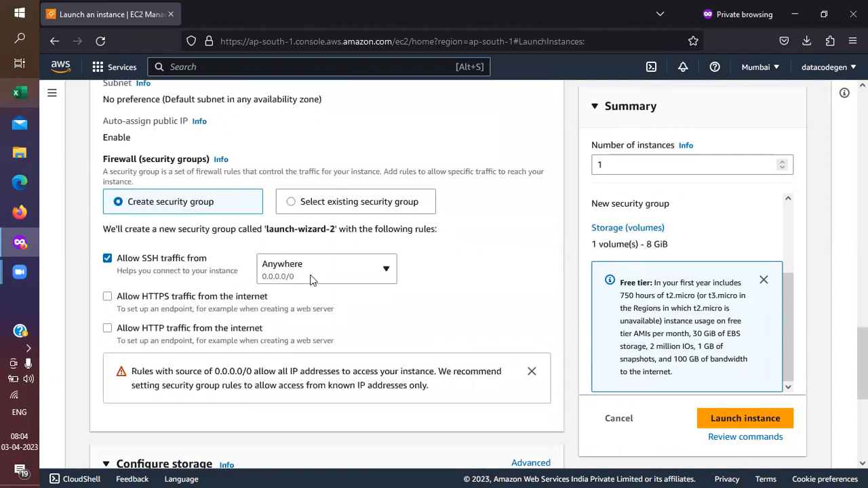
scroll(379, 288, "up", 3)
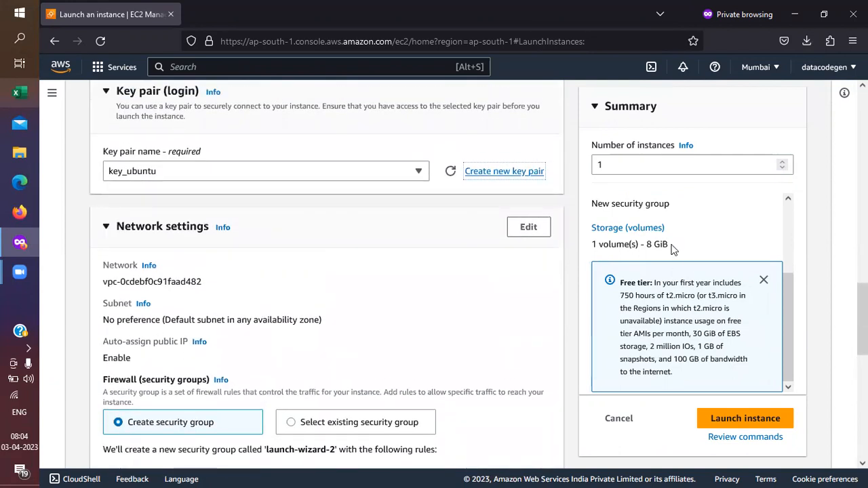
scroll(263, 366, "down", 3)
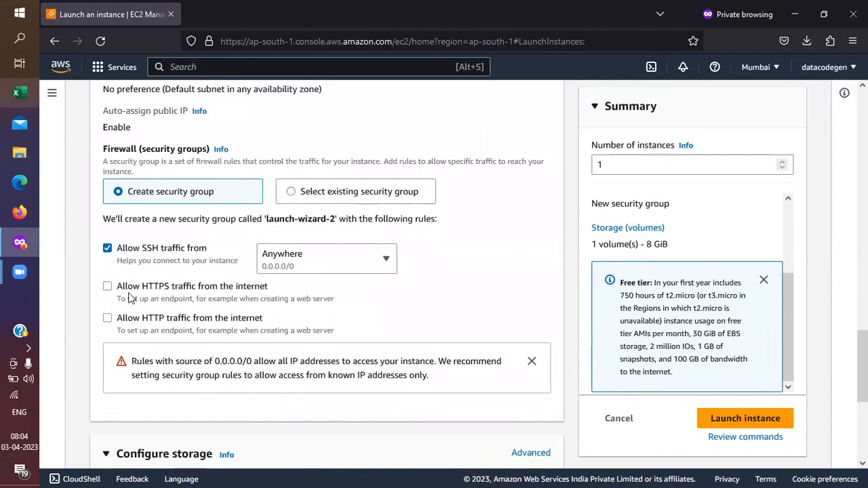
left_click(107, 287)
left_click(107, 318)
Step: Review the storage configuration and the advanced details down to the user data field
scroll(238, 352, "down", 1)
scroll(239, 352, "down", 2)
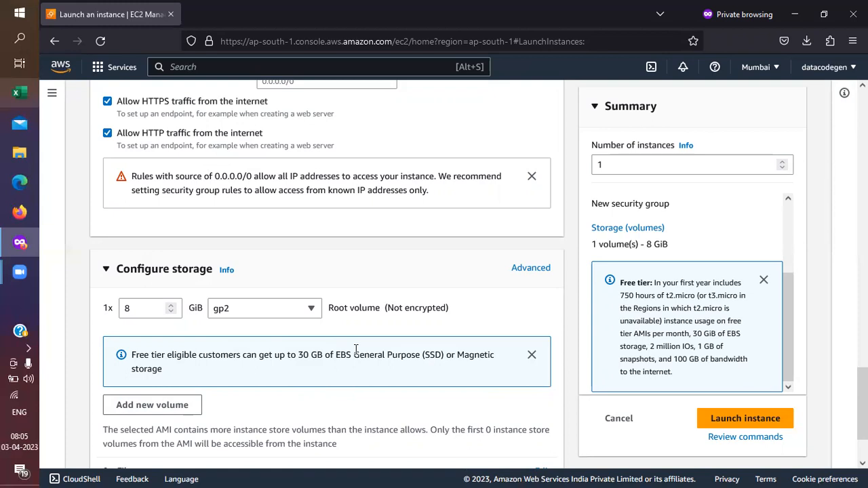
scroll(293, 374, "down", 2)
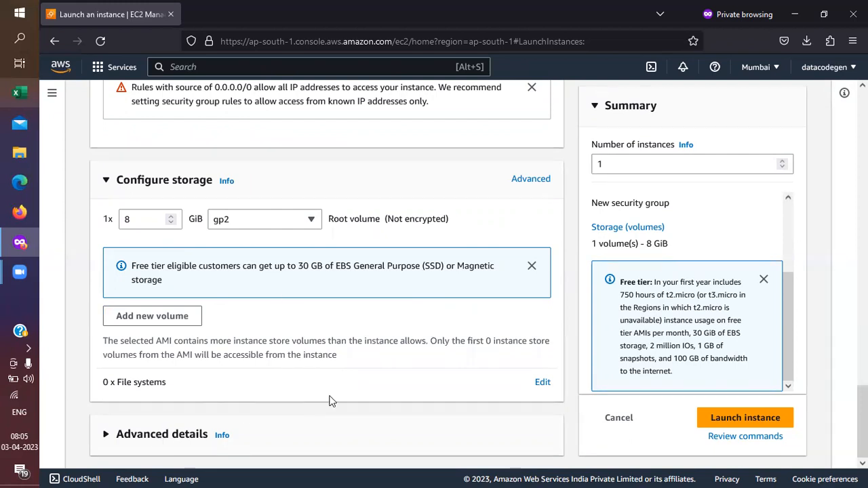
scroll(330, 400, "down", 3)
scroll(330, 401, "up", 4)
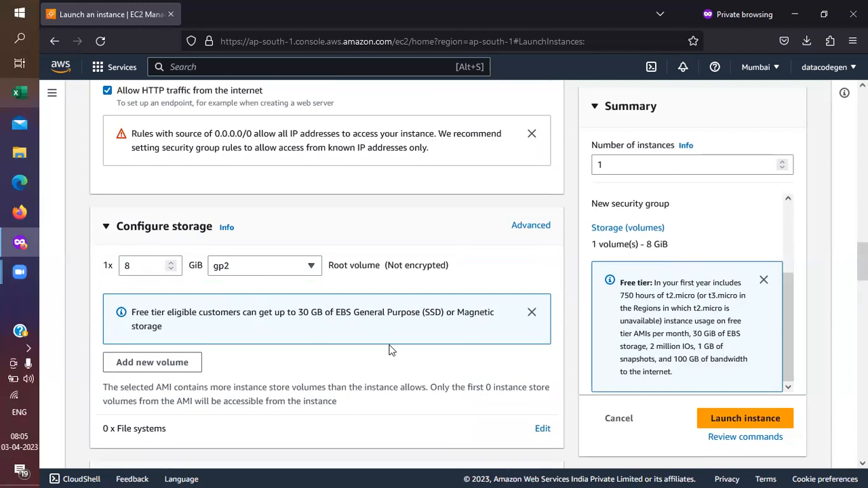
scroll(390, 349, "down", 1)
scroll(310, 356, "down", 4)
scroll(309, 359, "down", 7)
scroll(308, 358, "down", 8)
scroll(310, 353, "down", 3)
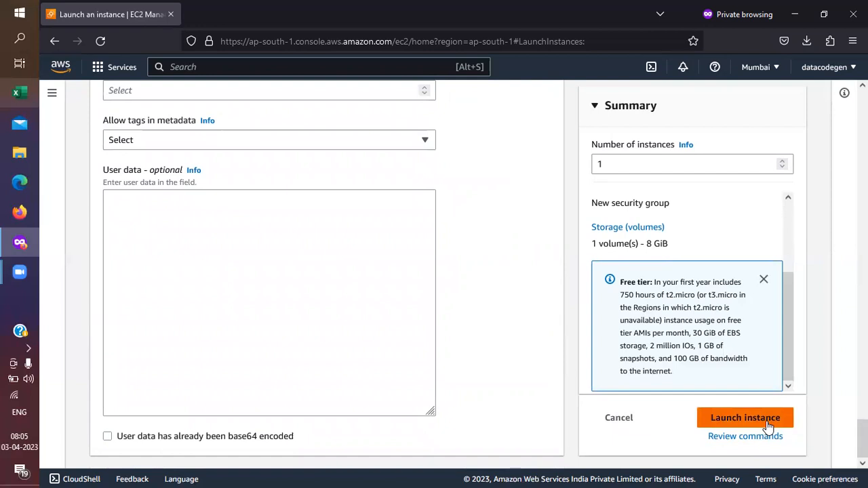
Step: Launch the instance and open the list of instances
left_click(769, 419)
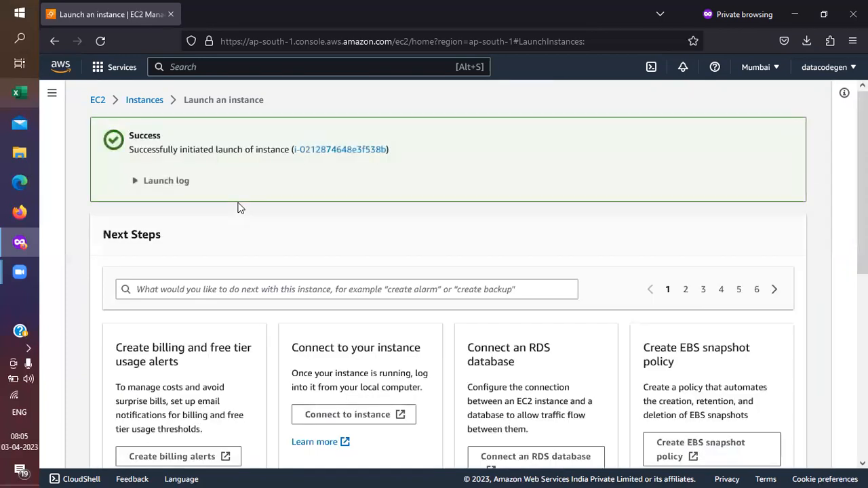
left_click(144, 101)
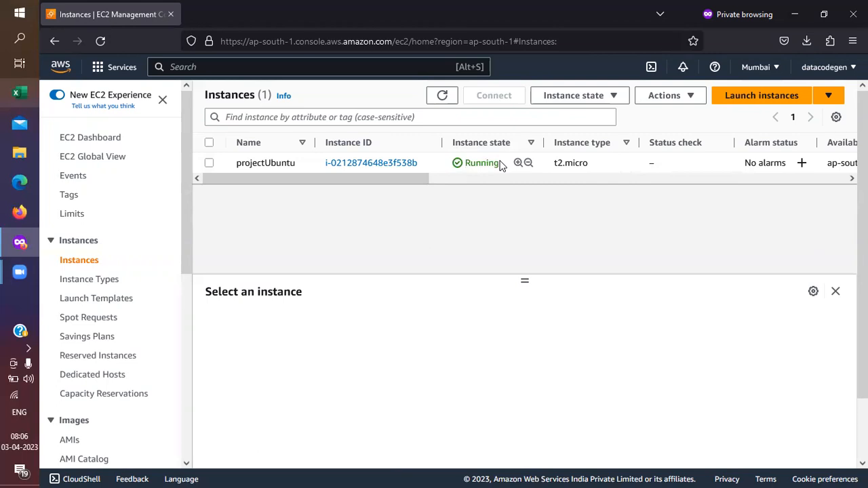
Step: Select the projectUbuntu instance, view its connection options and return to the list of instances
left_click(209, 164)
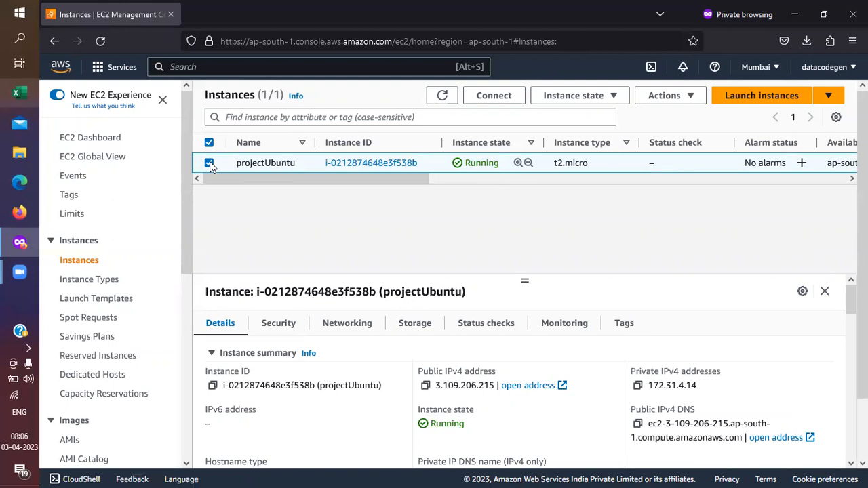
left_click(493, 95)
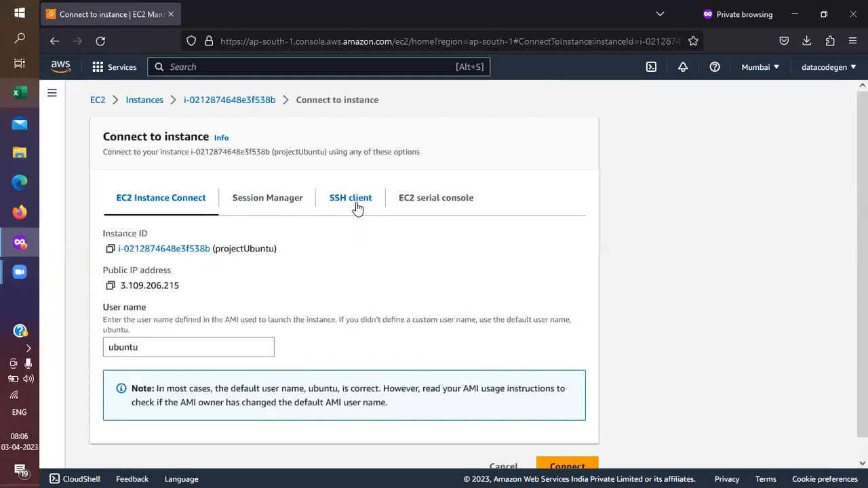
left_click(143, 103)
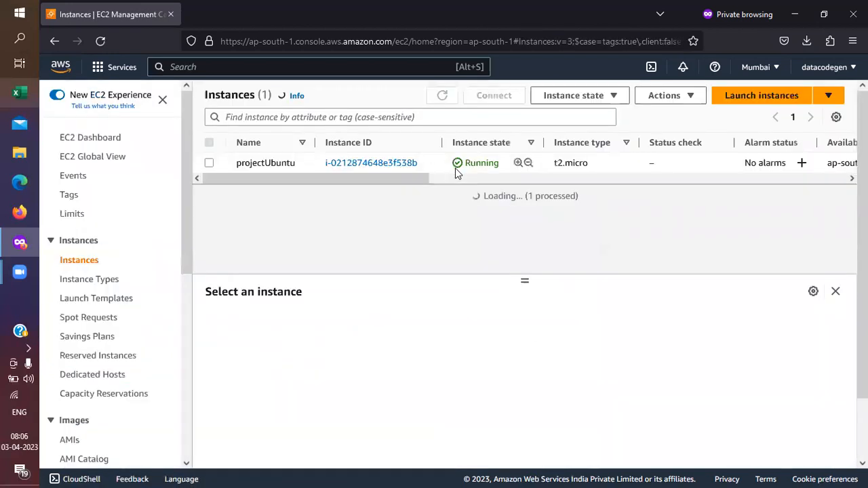
Step: Open the projectUbuntu instance's details and examine its public IPv4 DNS, platform, image and assigned key pair
left_click(368, 164)
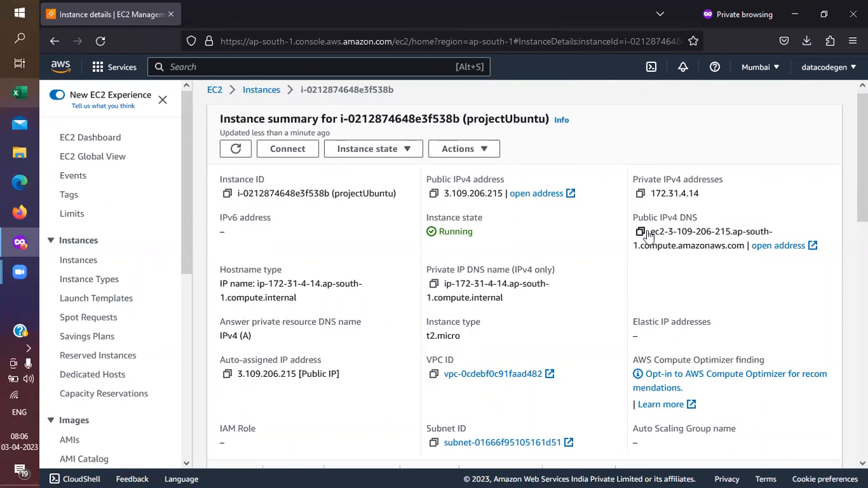
left_click_drag(649, 231, 744, 250)
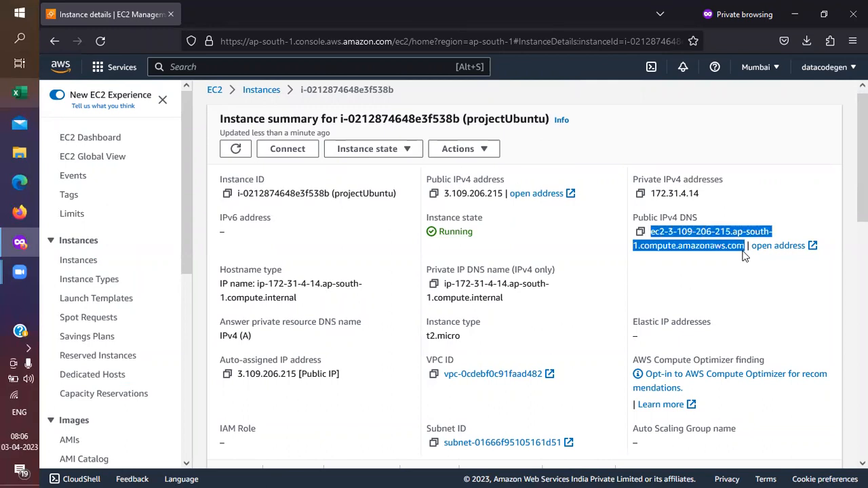
scroll(552, 254, "down", 2)
scroll(552, 255, "down", 1)
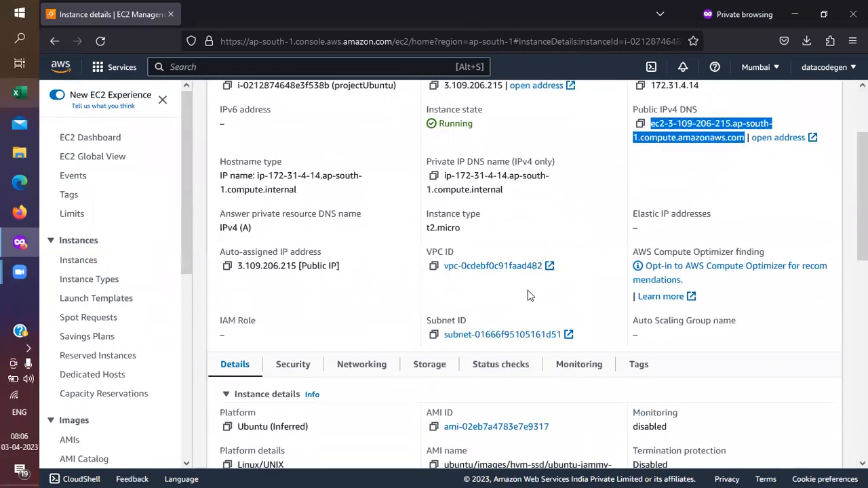
scroll(362, 326, "down", 3)
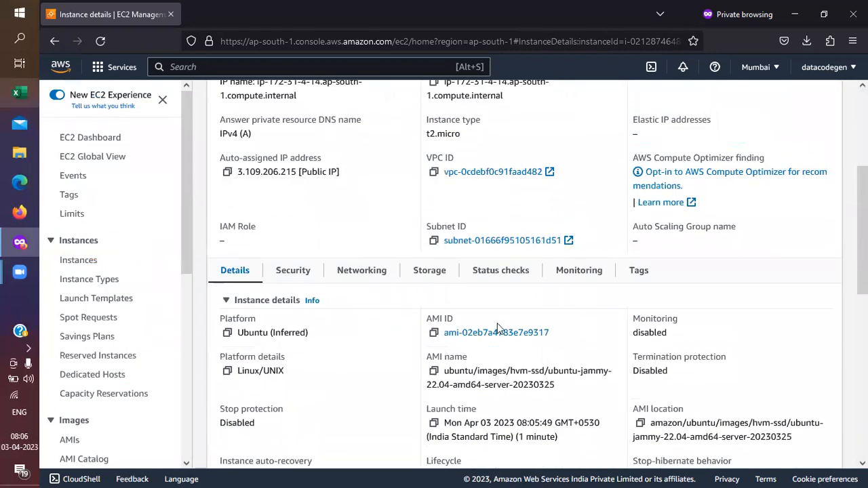
scroll(497, 327, "down", 5)
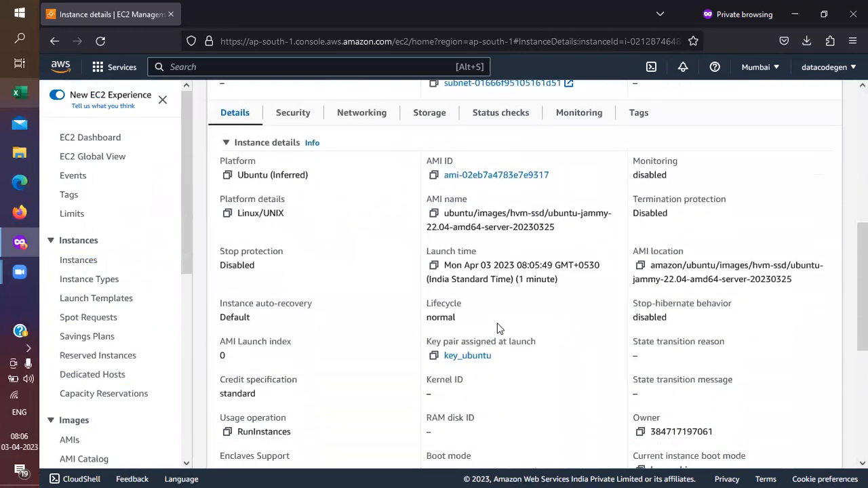
scroll(497, 327, "down", 5)
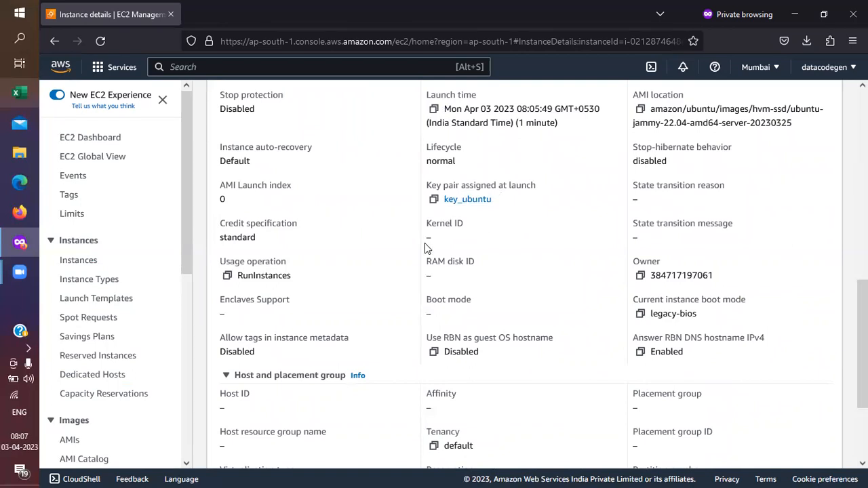
scroll(428, 244, "up", 5)
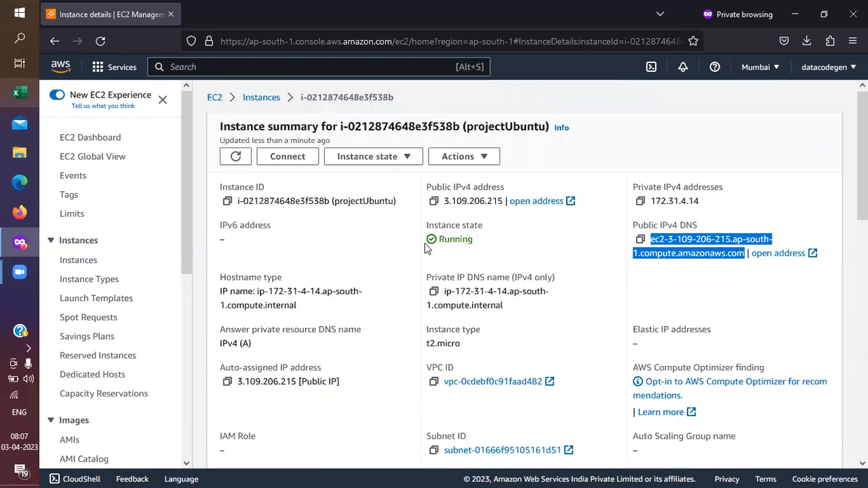
Step: Open the SSH client connection instructions for the projectUbuntu instance
left_click(287, 156)
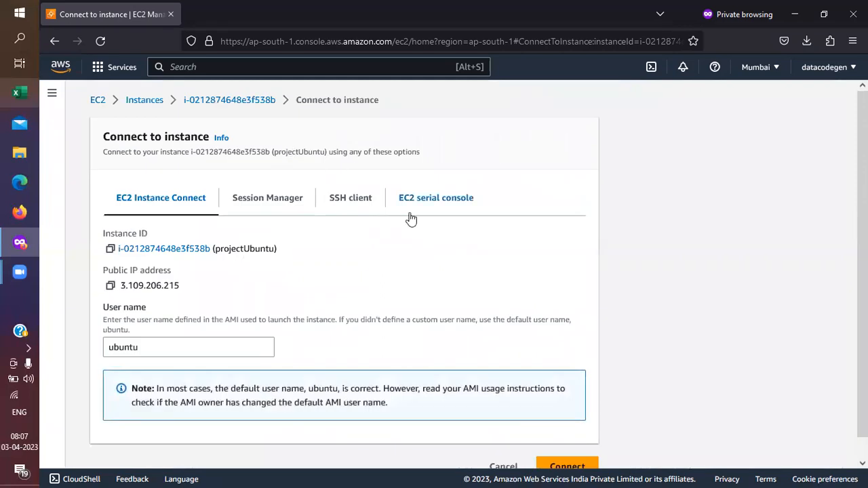
left_click(362, 211)
scroll(493, 299, "down", 2)
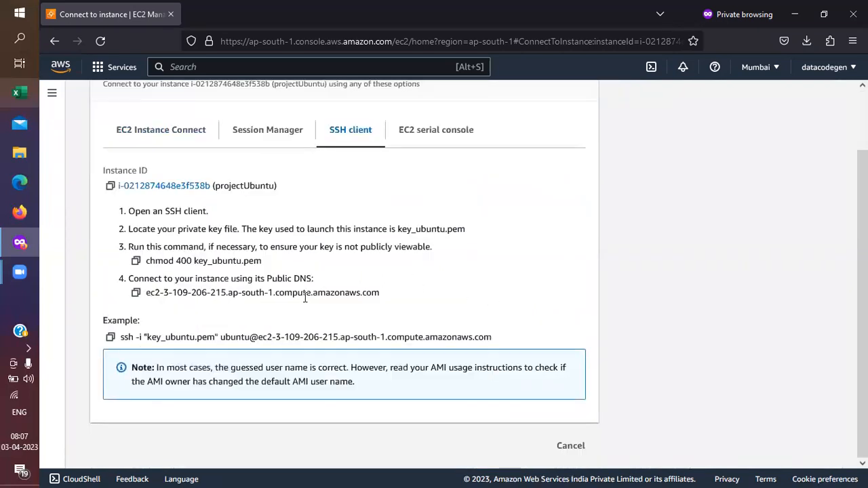
Step: Open Command Prompt and change the working directory to Downloads
left_click(9, 38)
type("comm")
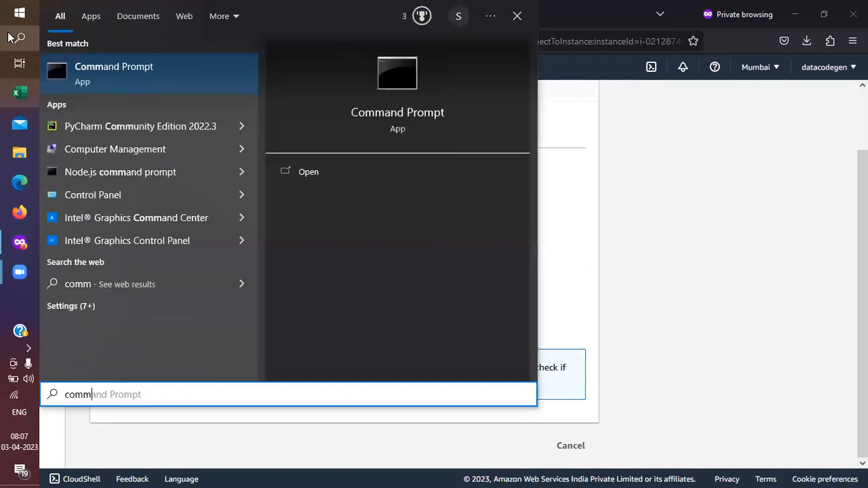
left_click(9, 37)
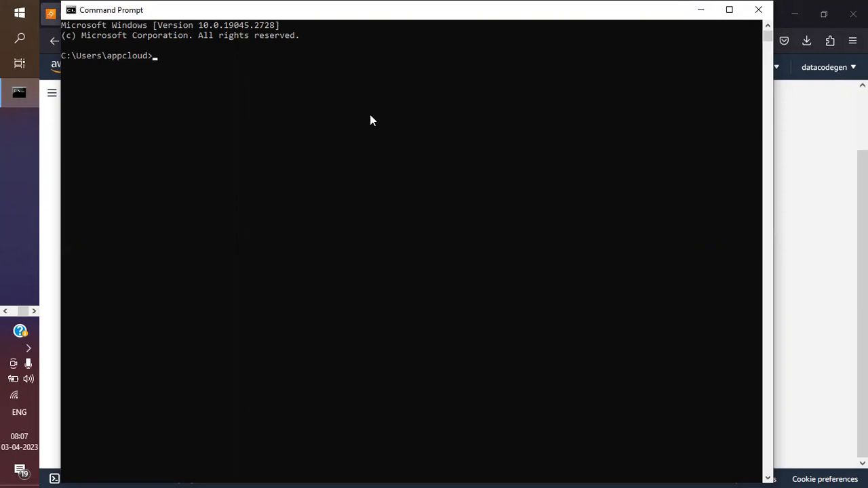
type("cd down")
key("Tab")
key("Return")
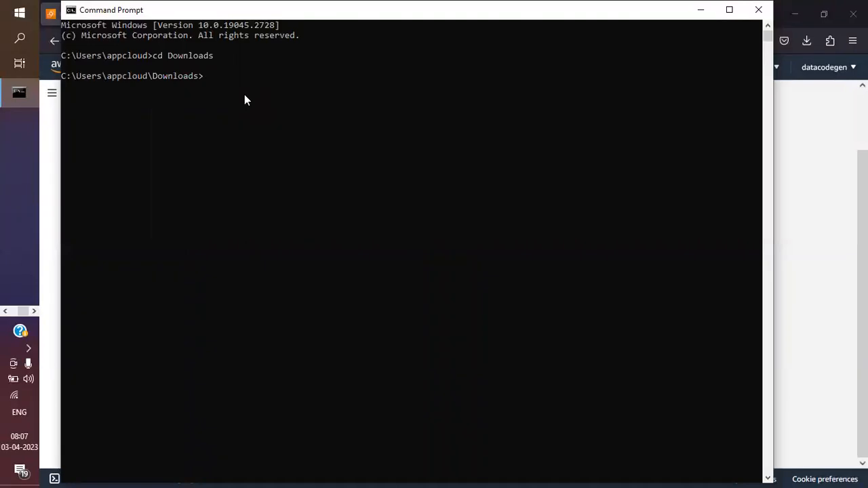
Step: Switch back to the browser and copy the example SSH command that uses key_ubuntu.pem
key("alt+Tab")
left_click_drag(147, 337, 215, 338)
key("alt+Tab")
key("alt+Tab")
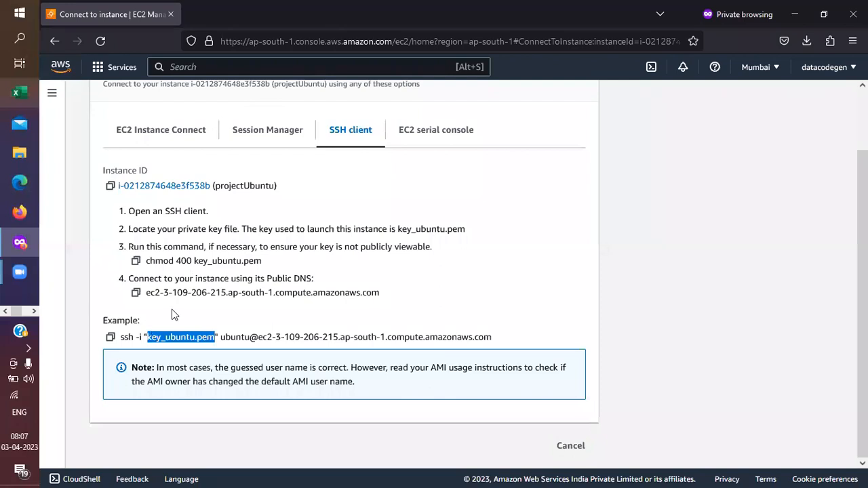
left_click(120, 337)
left_click_drag(120, 338, 493, 346)
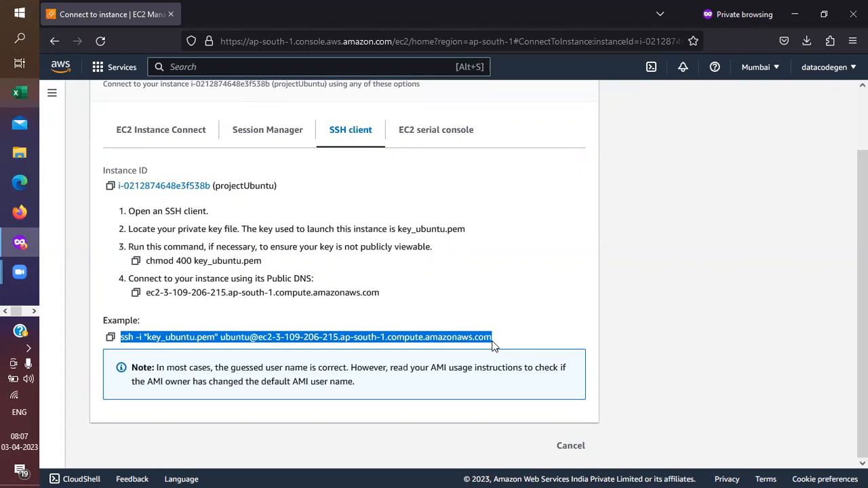
left_click(108, 338)
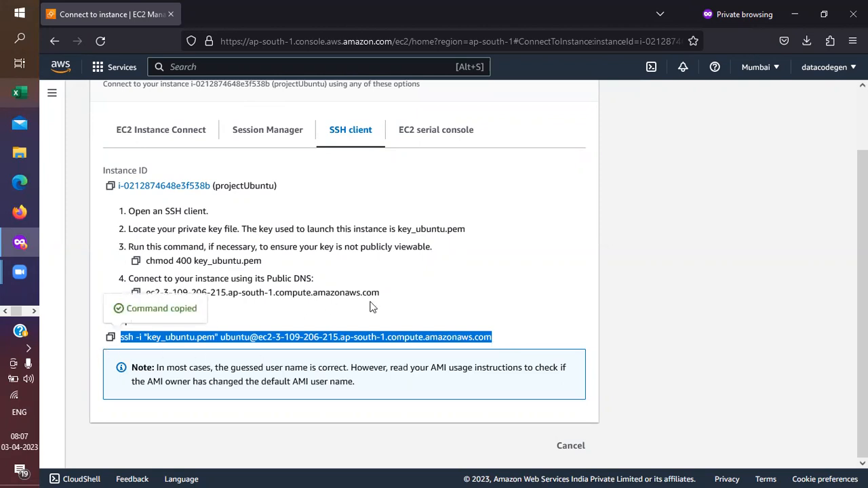
Step: Examine the example SSH command's user name and host parts, checking the user name against the EC2 Instance Connect details
key("alt+Tab")
key("alt+Tab")
left_click(143, 337)
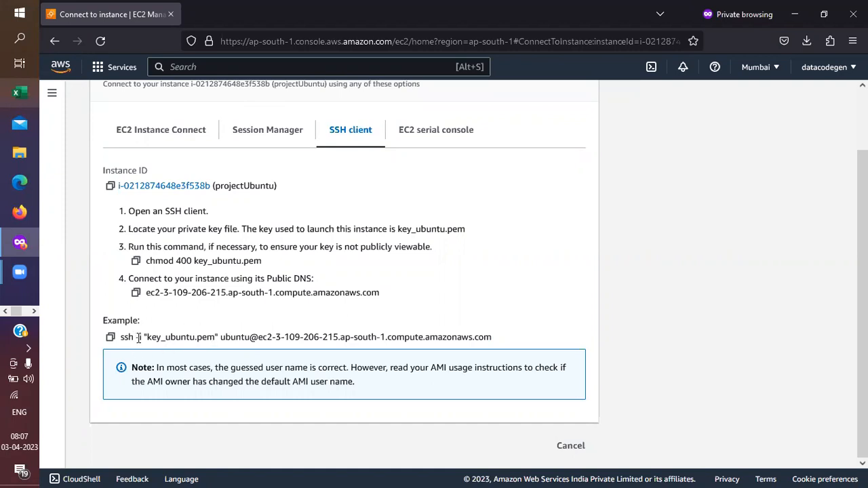
double_click(239, 337)
left_click(223, 342)
left_click_drag(222, 339, 241, 339)
left_click(151, 129)
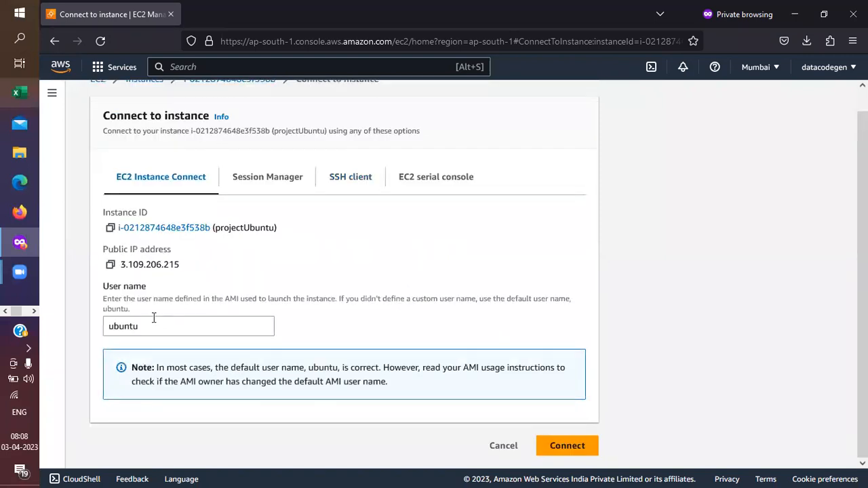
left_click_drag(112, 286, 146, 293)
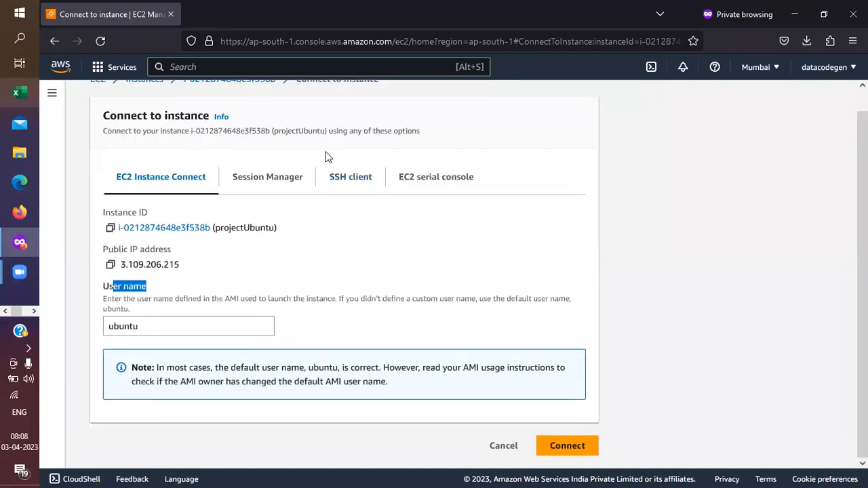
left_click(346, 177)
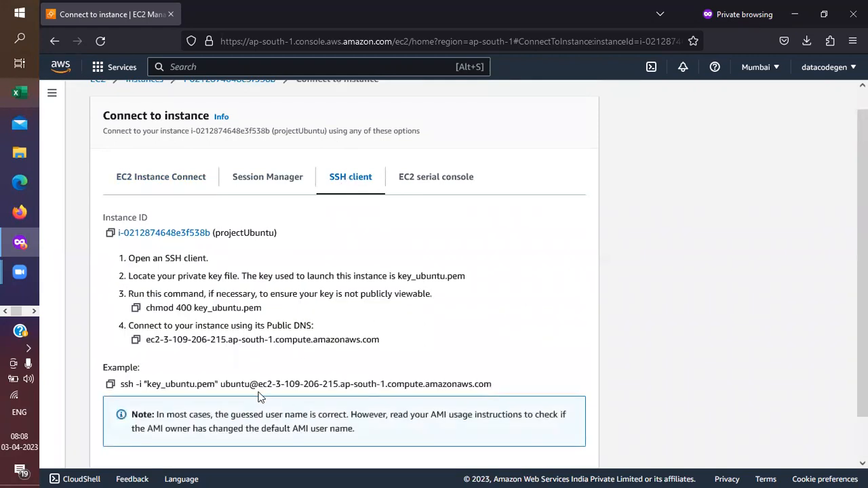
left_click_drag(259, 383, 502, 388)
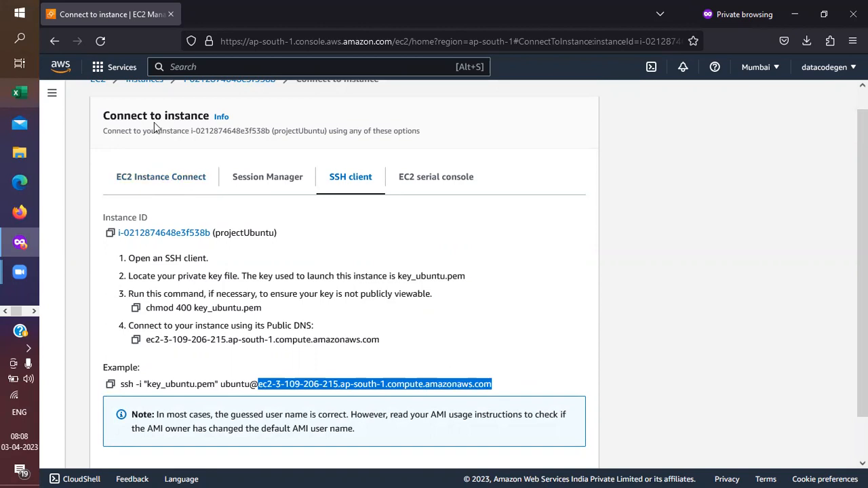
Step: Open the projectUbuntu instance's summary from the instances list and check its public IPv4 DNS name
scroll(154, 127, "up", 1)
left_click(151, 100)
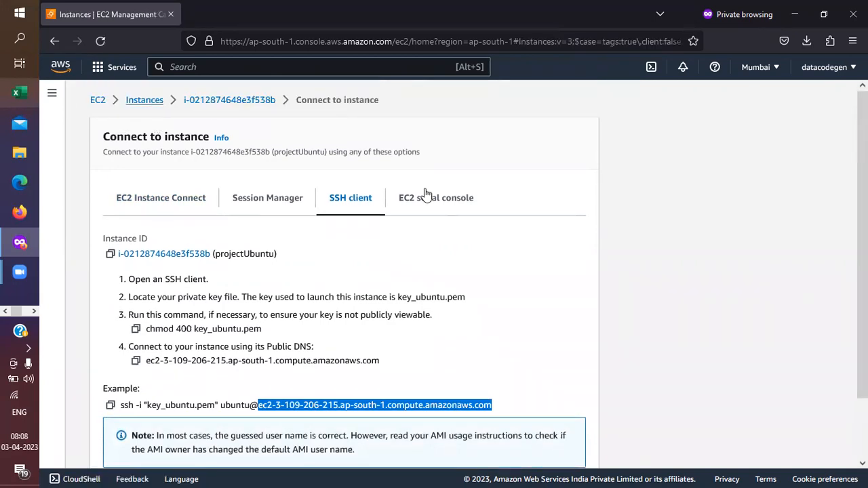
left_click(360, 163)
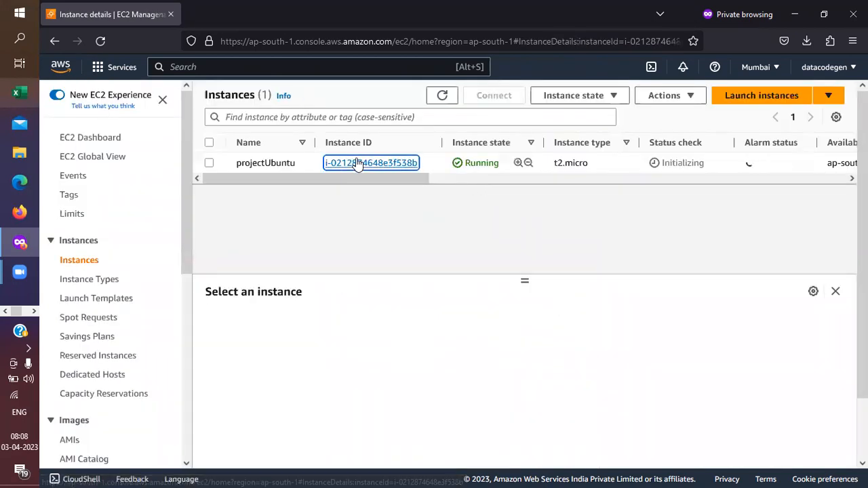
left_click_drag(652, 251, 739, 256)
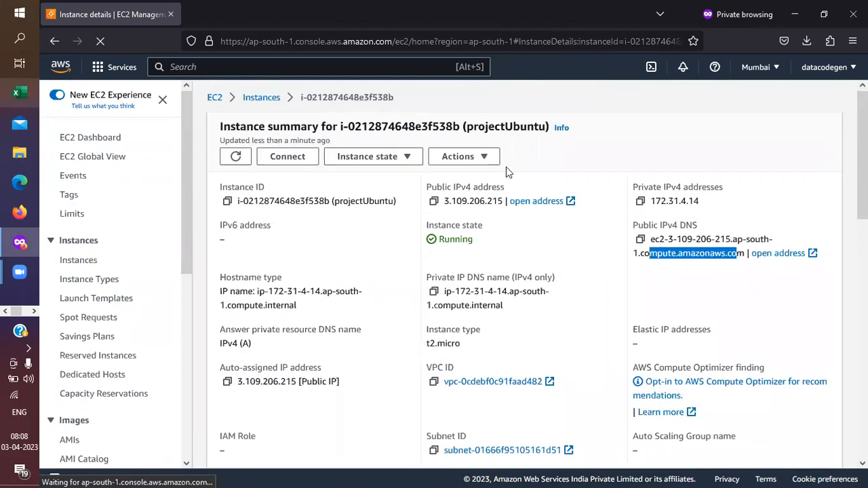
Step: Return to the projectUbuntu instance's SSH client connection instructions and copy the example SSH command
left_click(287, 157)
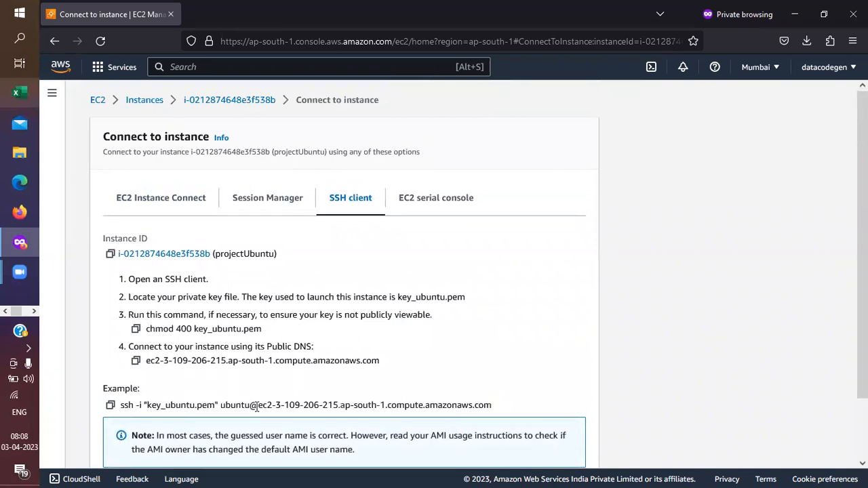
scroll(490, 405, "down", 2)
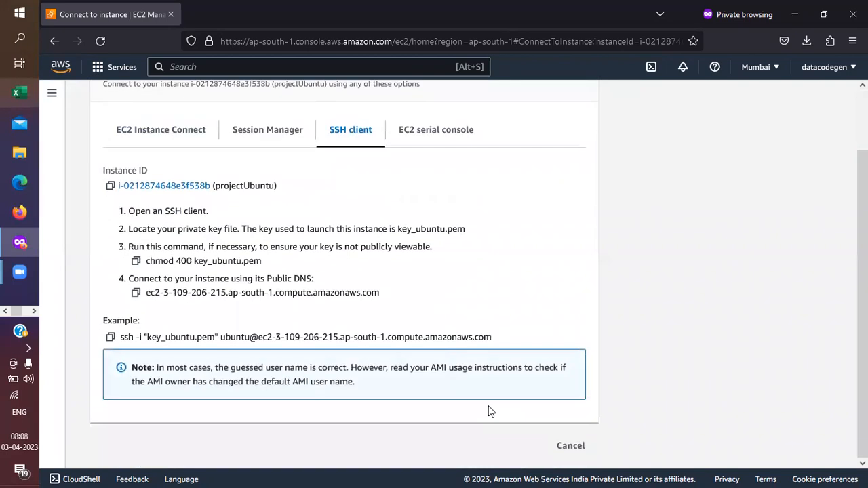
left_click(110, 338)
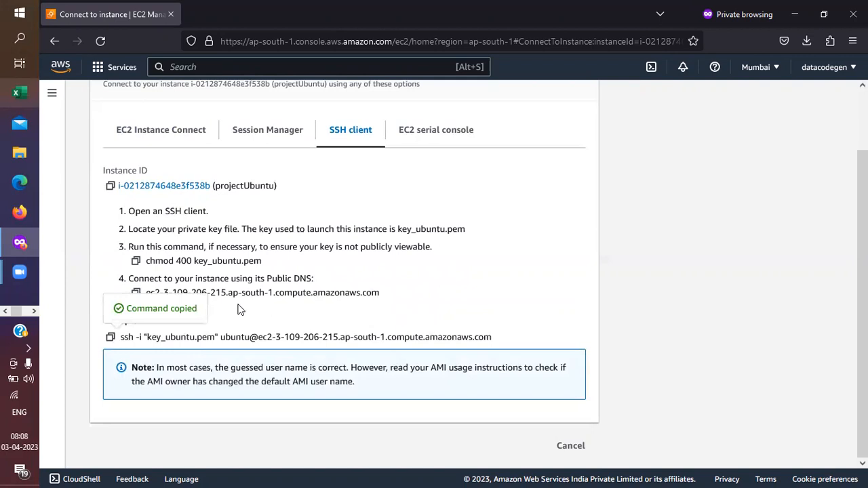
Step: Switch to Command Prompt, run the copied SSH command with key_ubuntu.pem, and accept the host's authenticity with yes
key("alt+Tab")
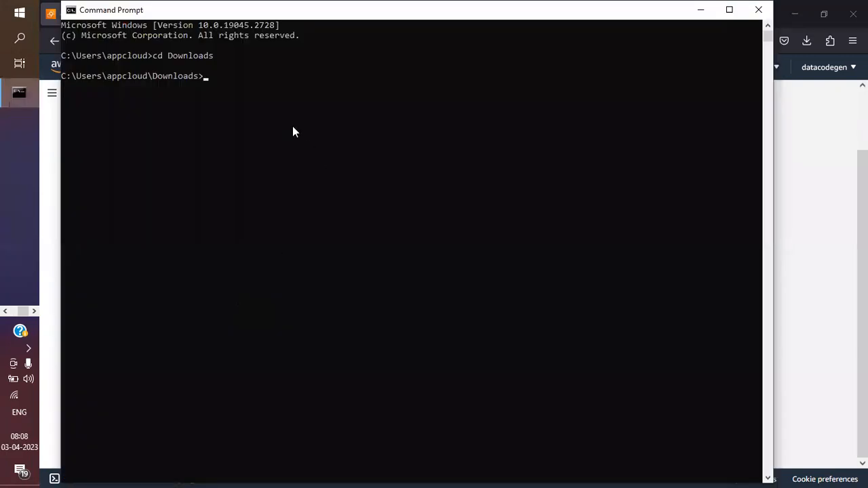
key("ctrl+v")
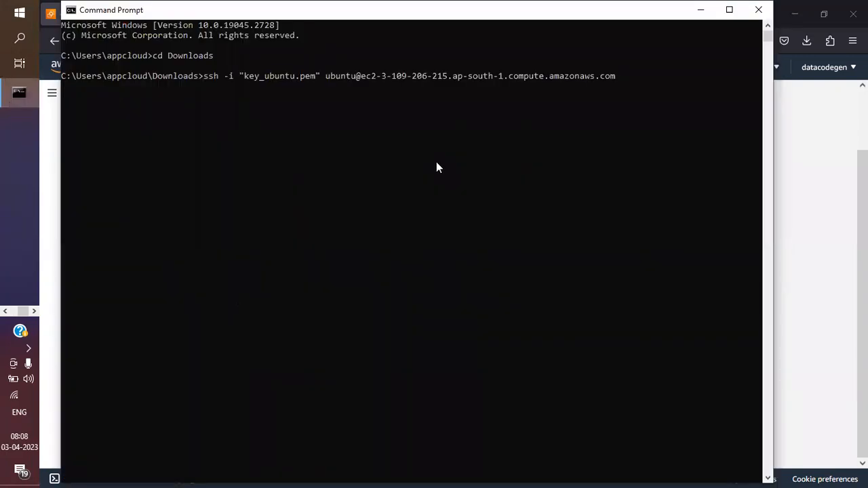
key("Return")
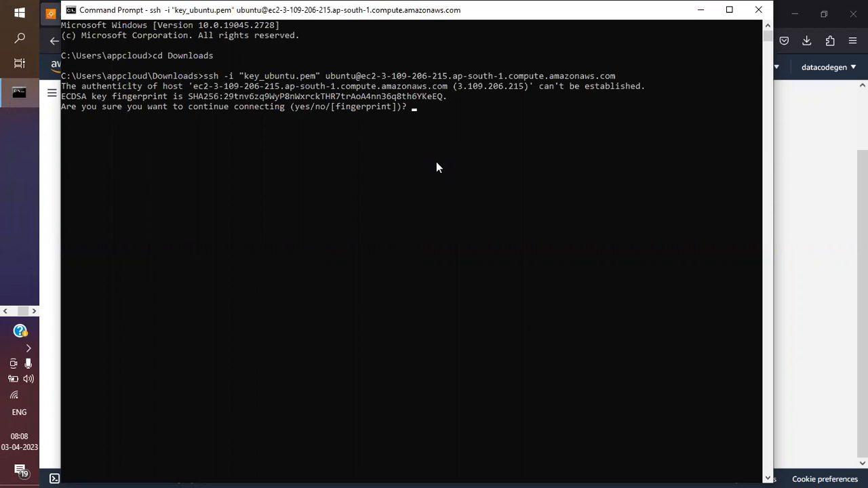
type("ye")
type("s")
key("Return")
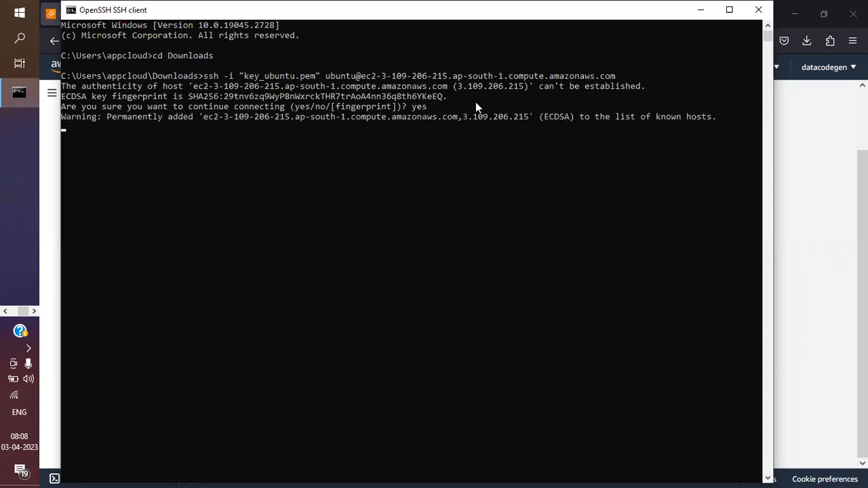
scroll(475, 103, "down", 12)
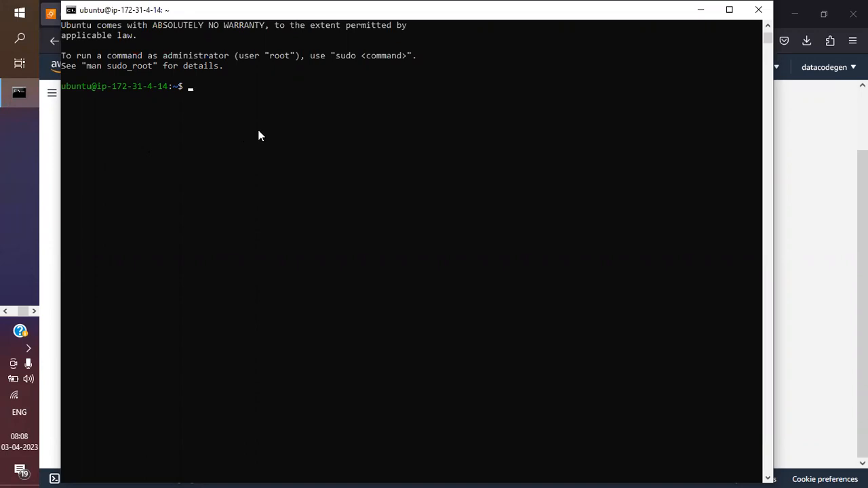
Step: List the contents of the Ubuntu server's home directory with ls
type("ls")
key("Return")
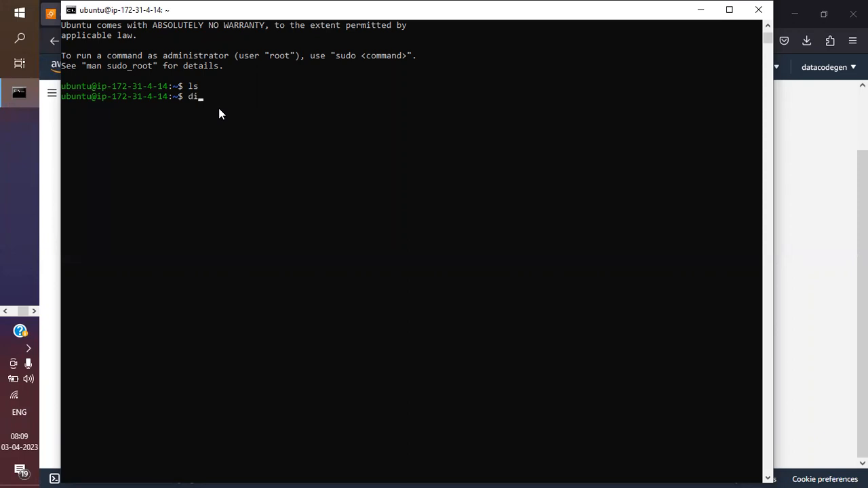
key("BackSpace")
key("BackSpace")
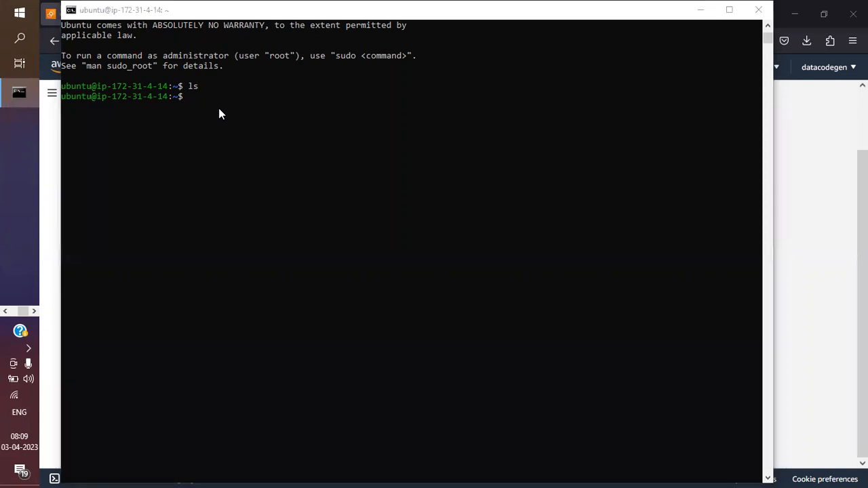
key("alt+Tab")
key("alt+Tab")
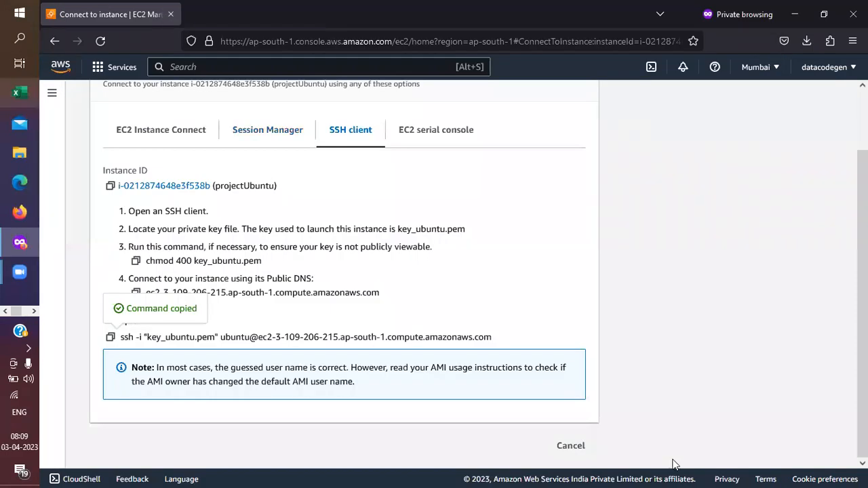
key("super")
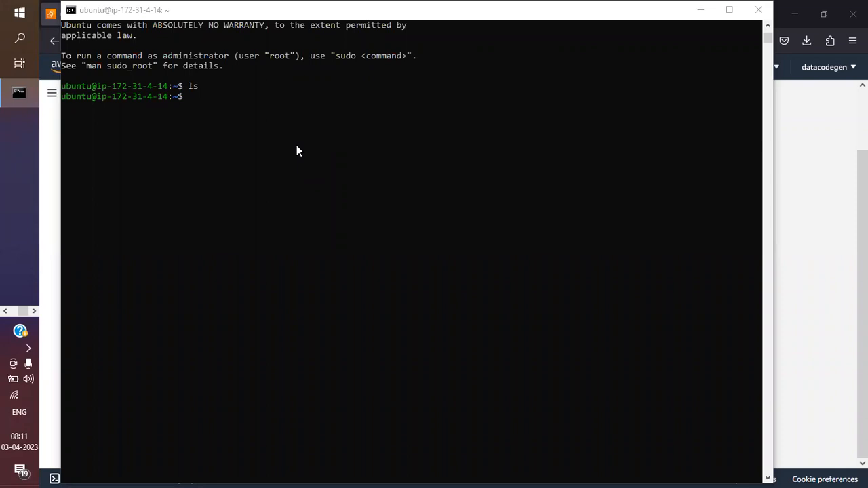
Step: Create a directory named project in the server's home directory with mkdir and list the contents to check it
left_click(257, 143)
type("mkdir ")
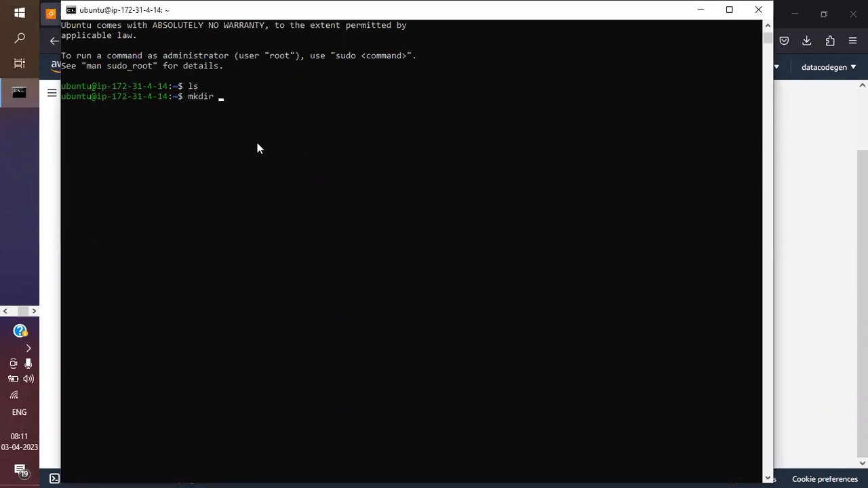
type("project")
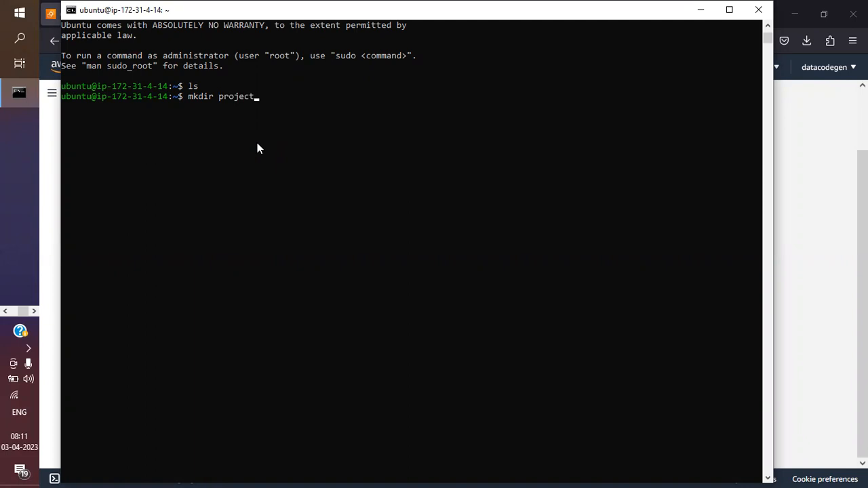
key("Return")
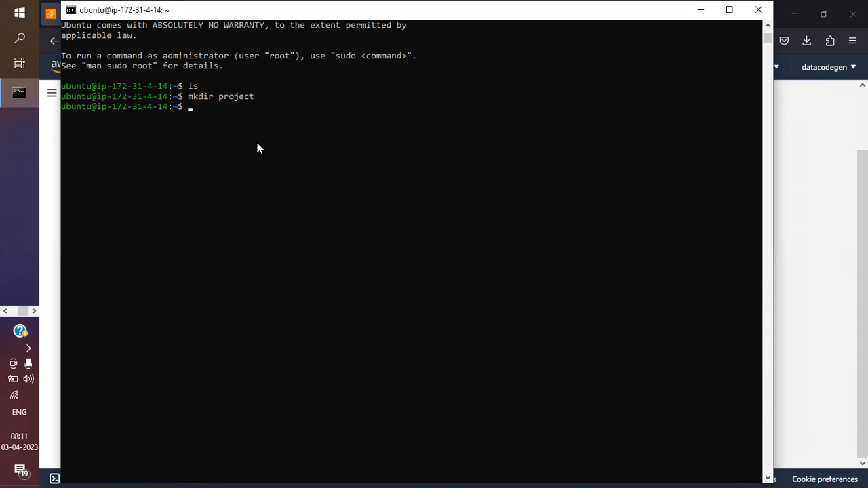
type("ls")
key("Return")
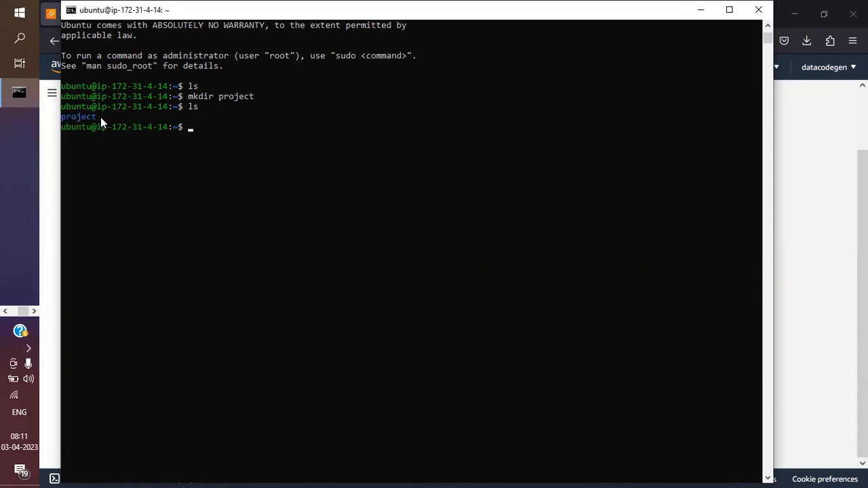
left_click_drag(100, 116, 67, 118)
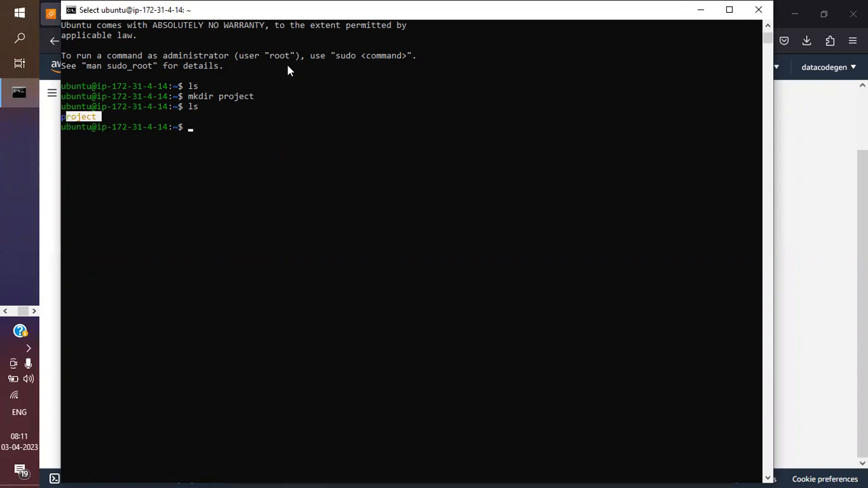